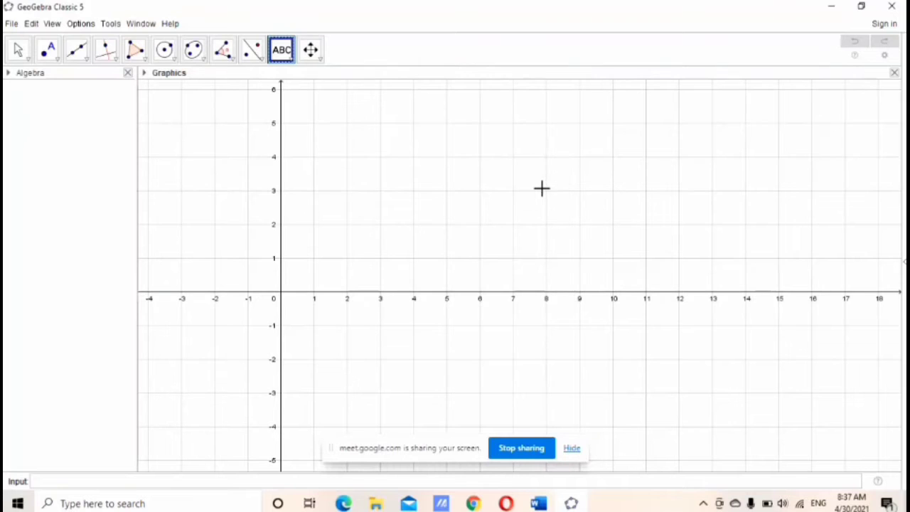
# Step: Start a text object in the graphics view with the lines "172,167,180,171,169,160,175,173,170,165" and "Pemusatan data dan penyebaran data"
pyautogui.click(541, 188)
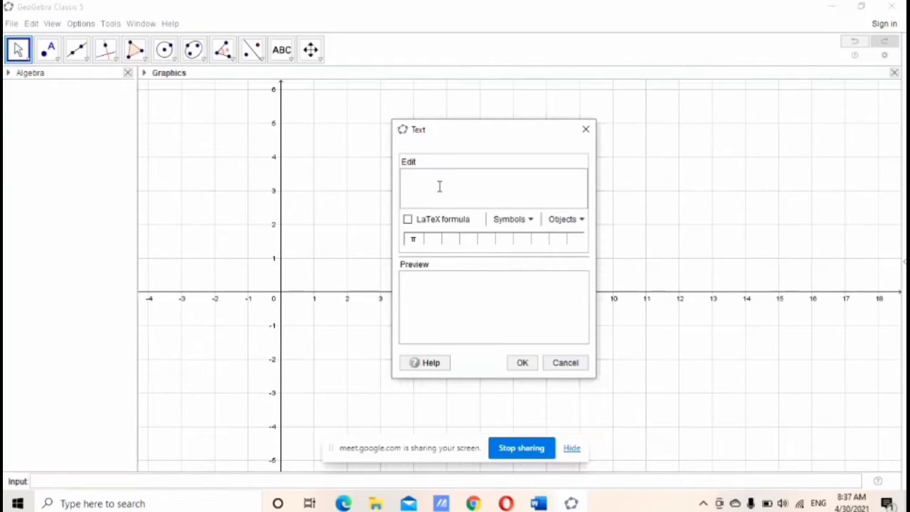
pyautogui.write('172,167,180,171,169,160,175,173,170,165')
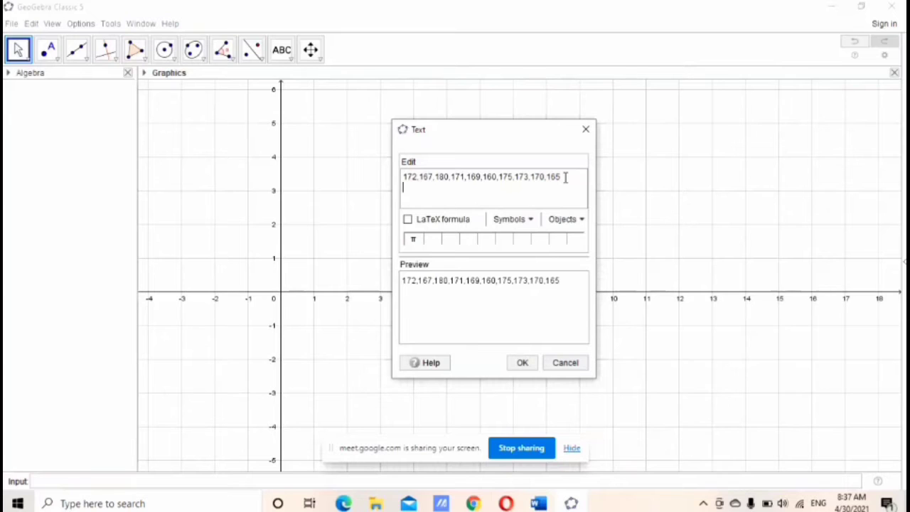
pyautogui.press('Return')
pyautogui.write('Pemusatan dat')
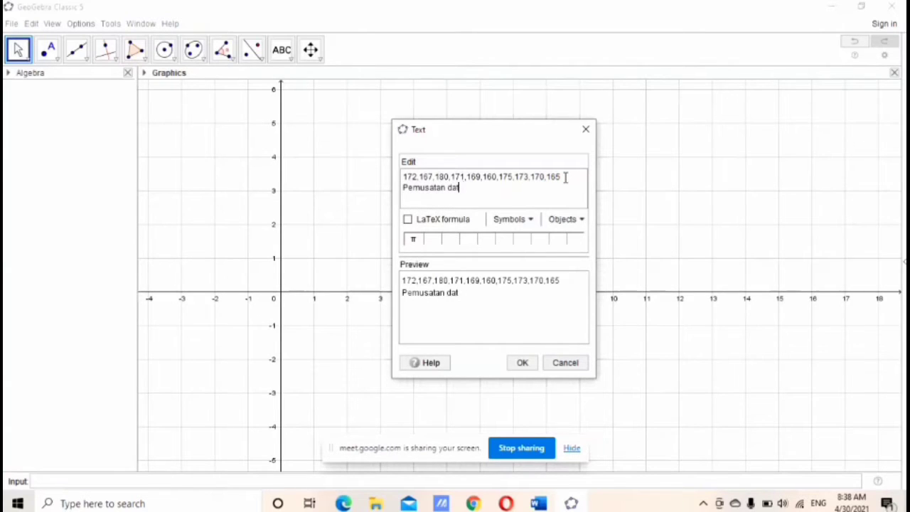
pyautogui.write('a dan penyebara')
pyautogui.write('n data')
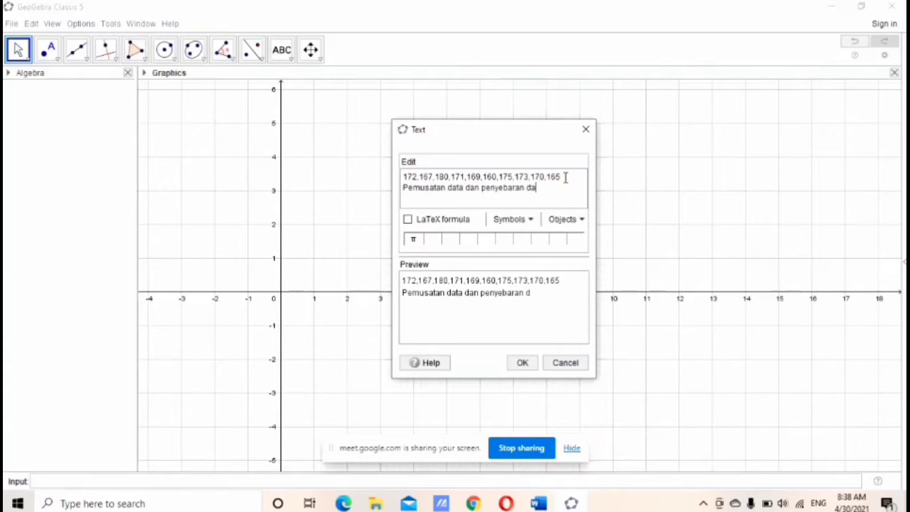
pyautogui.press('Return')
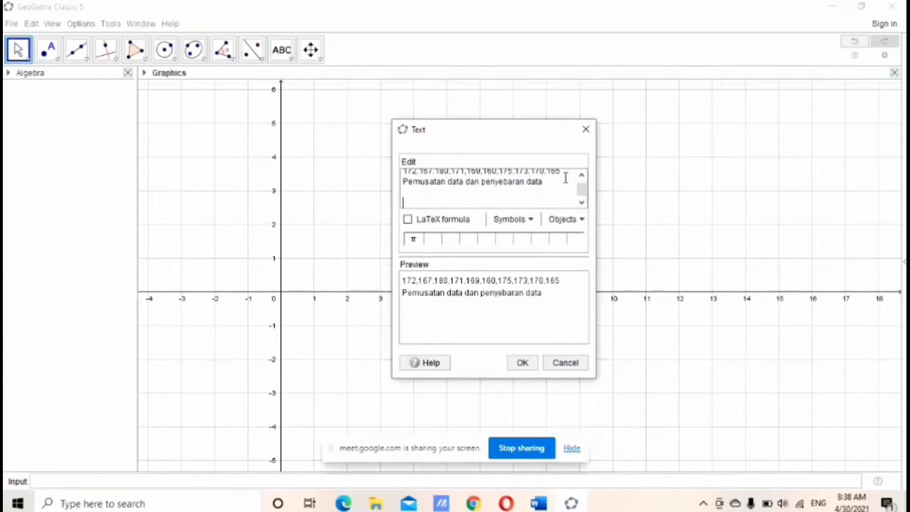
# Step: Add the lines "pemusatan data terdiri dari :" and "mean, median, dan modus" below a blank line in the text
pyautogui.write('pemu')
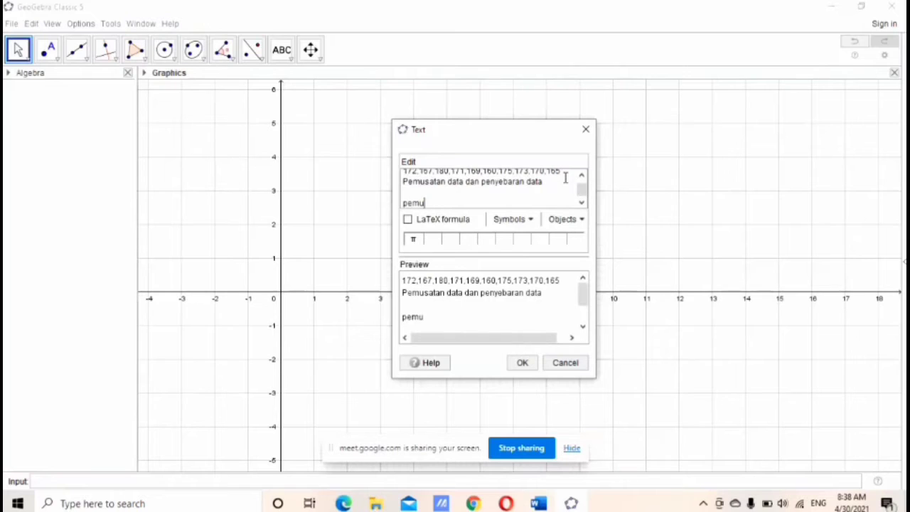
pyautogui.write('satan data t')
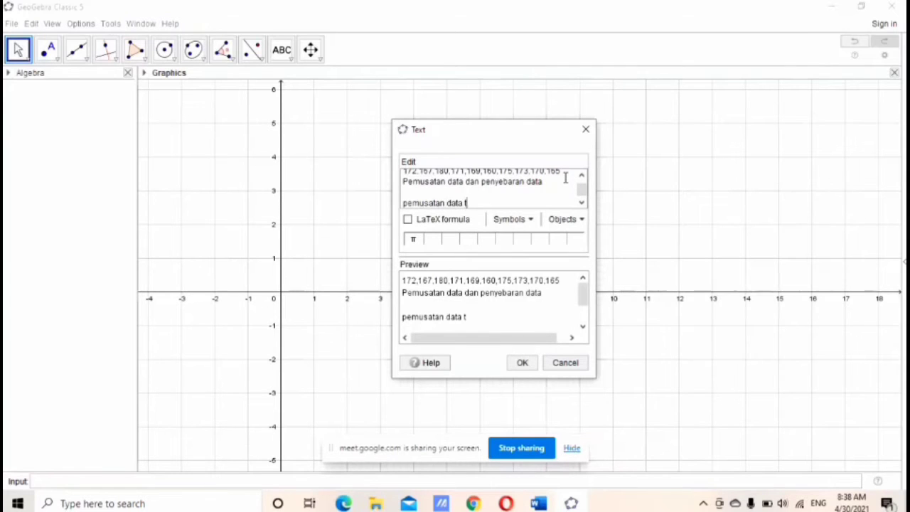
pyautogui.write('erdiri dari ')
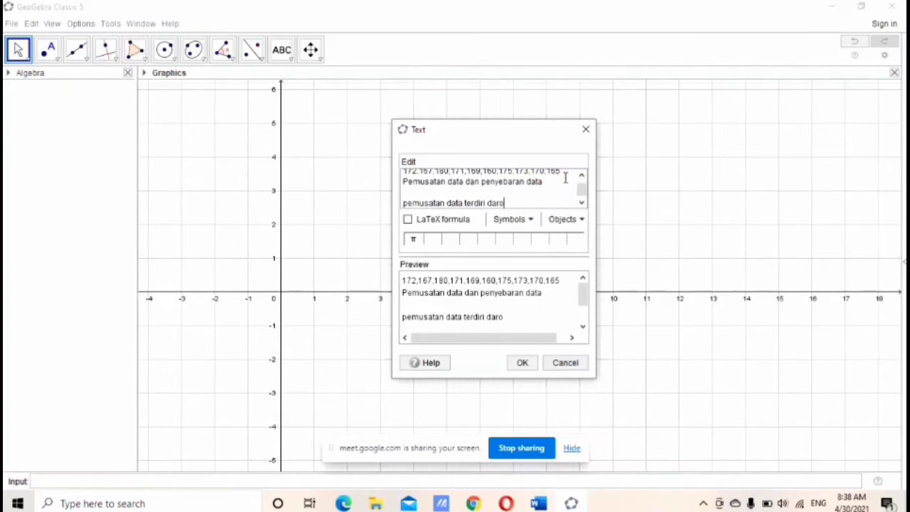
pyautogui.write(':')
pyautogui.press('Return')
pyautogui.write('mean')
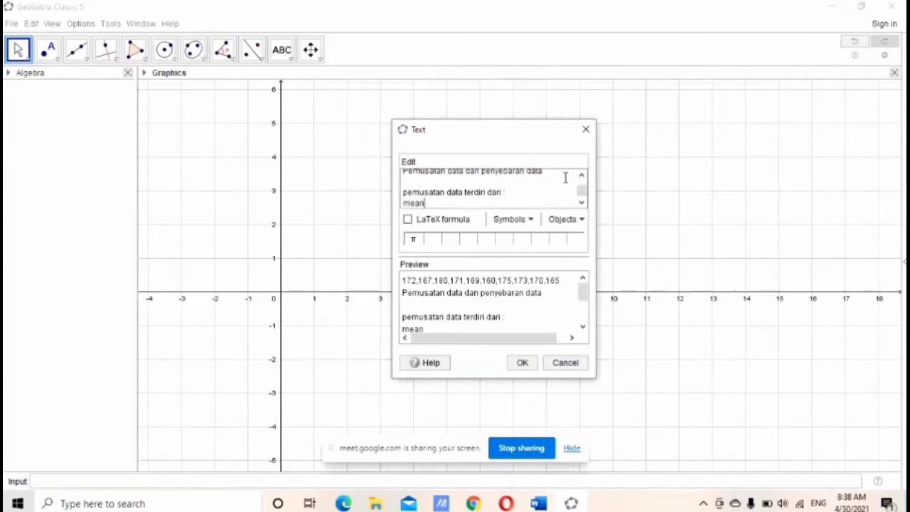
pyautogui.write(', median, danm')
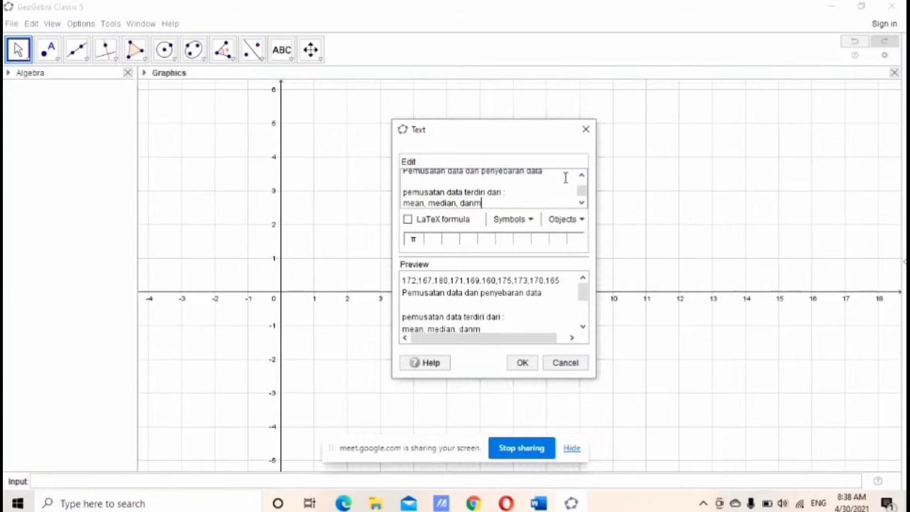
pyautogui.press('BackSpace')
pyautogui.write('mosu')
pyautogui.press('BackSpace')
pyautogui.press('BackSpace')
pyautogui.write('dus')
pyautogui.press('Return')
pyautogui.press('Return')
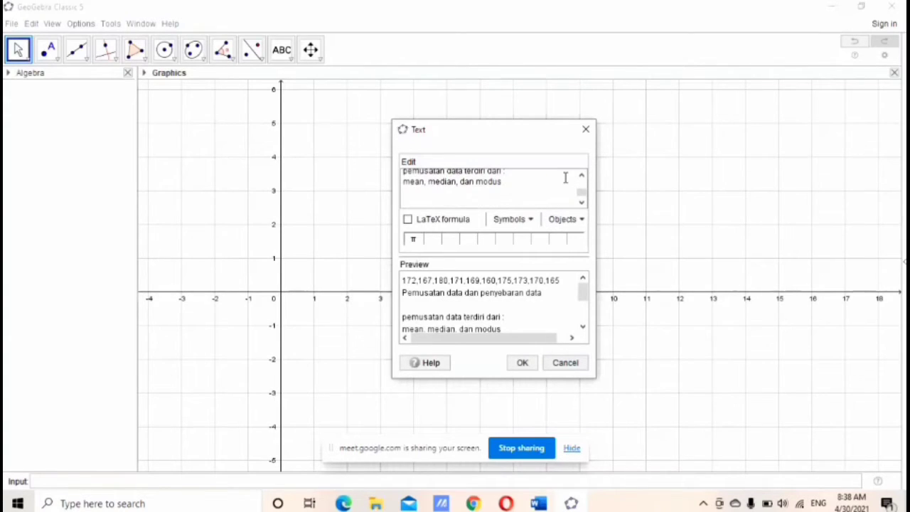
# Step: Add the line "penyebaran data terdiri dari quartil dan simpangan baku" in lowercase to the text
pyautogui.write('penyebaran data terdiri ')
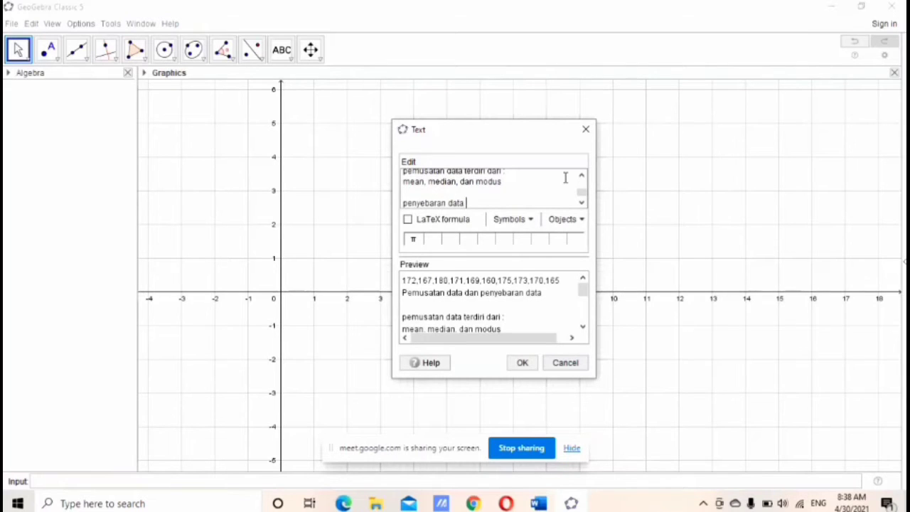
pyautogui.write('dari quR')
pyautogui.press('BackSpace')
pyautogui.write('ART')
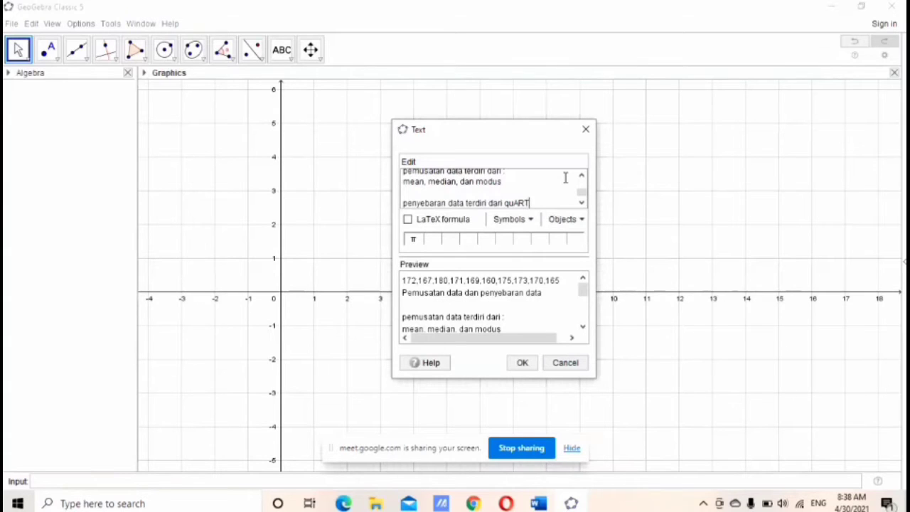
pyautogui.write('IL DAN SIMPANGAN')
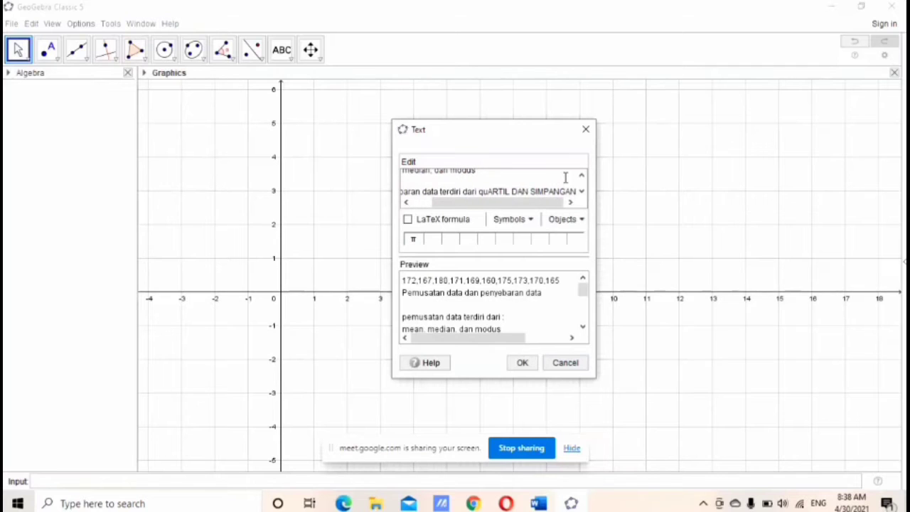
pyautogui.press('BackSpace')
pyautogui.press('BackSpace')
pyautogui.press('BackSpace')
pyautogui.press('BackSpace')
pyautogui.press('BackSpace')
pyautogui.press('BackSpace')
pyautogui.press('BackSpace')
pyautogui.press('BackSpace')
pyautogui.press('BackSpace')
pyautogui.press('BackSpace')
pyautogui.press('BackSpace')
pyautogui.press('BackSpace')
pyautogui.press('BackSpace')
pyautogui.press('BackSpace')
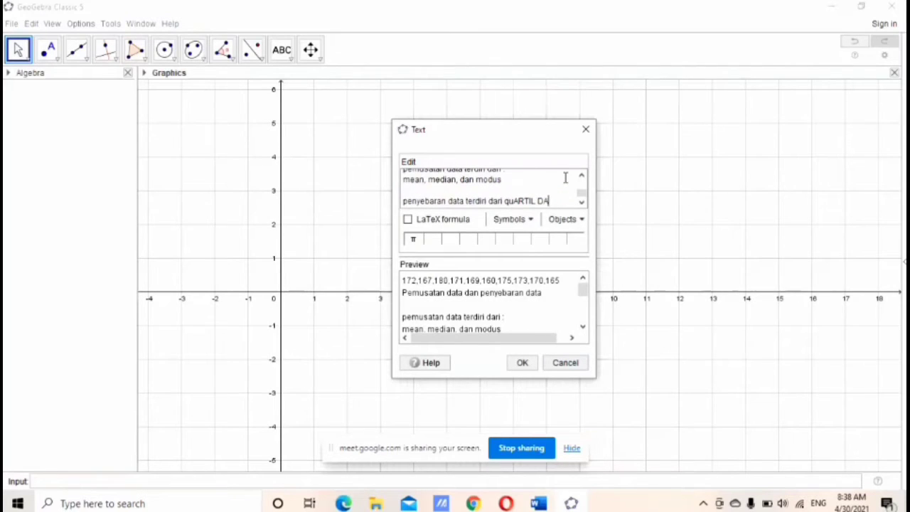
pyautogui.press('BackSpace')
pyautogui.press('BackSpace')
pyautogui.press('BackSpace')
pyautogui.press('BackSpace')
pyautogui.press('BackSpace')
pyautogui.write('artil dan simpanga')
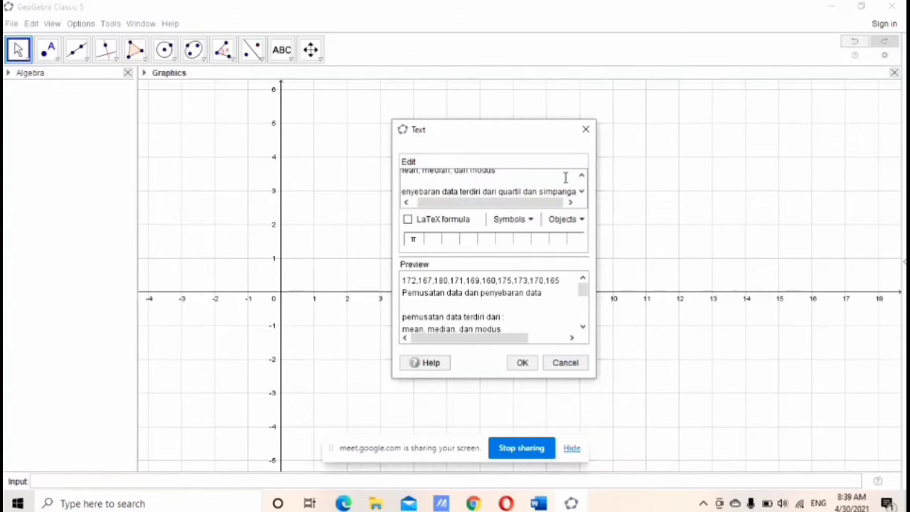
pyautogui.write('n bak')
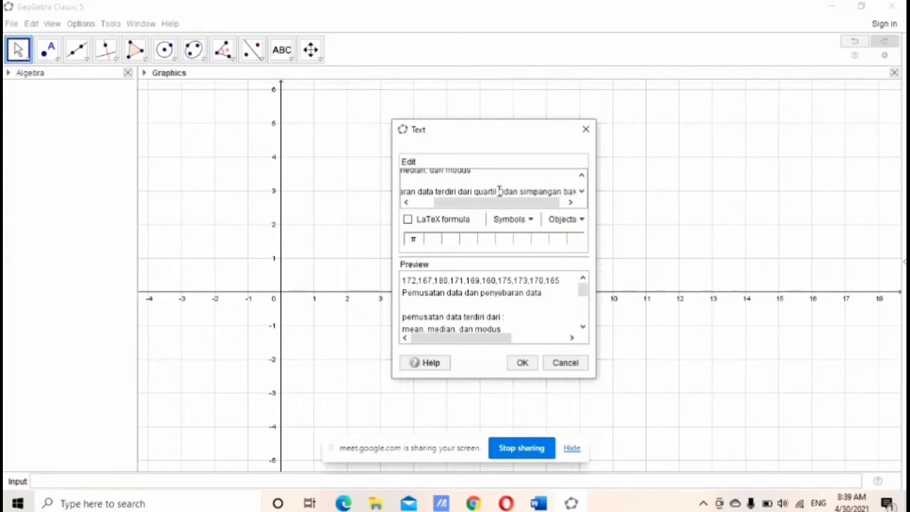
# Step: Insert "(Q1,Q2, dan Q3)" after "quartil" and place the finished text in the graphics view
pyautogui.write('u  Q1,')
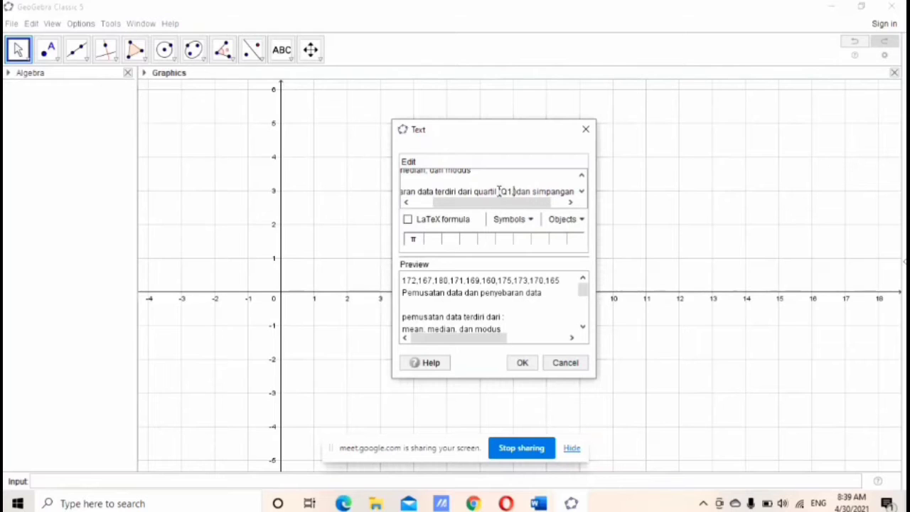
pyautogui.write('Q2')
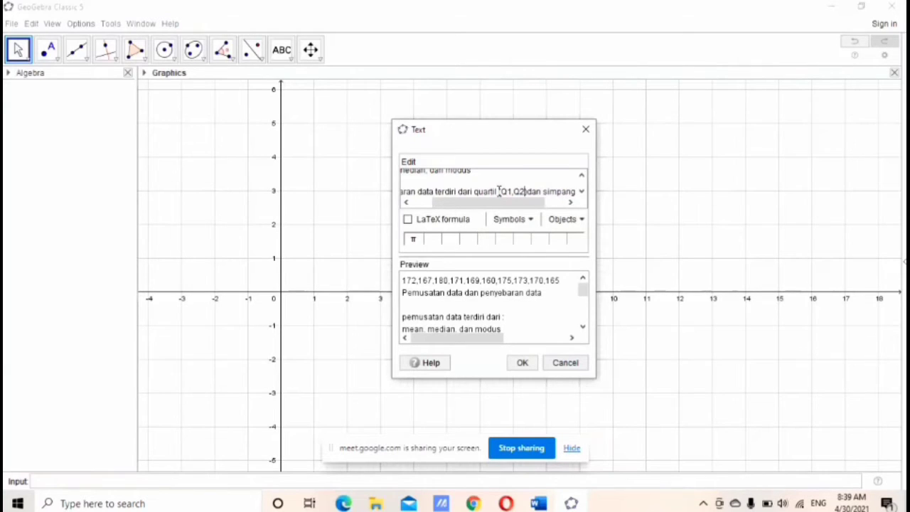
pyautogui.write(', dan ')
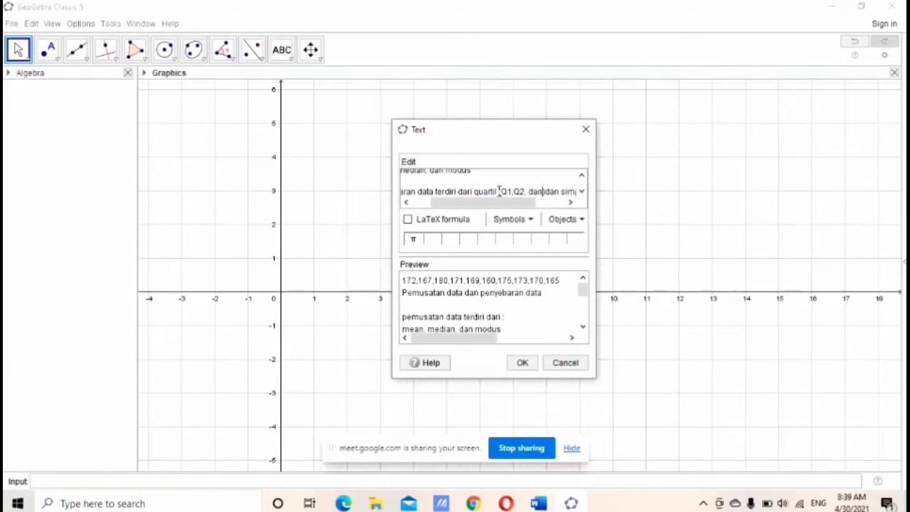
pyautogui.write('Q3')
pyautogui.click(531, 365)
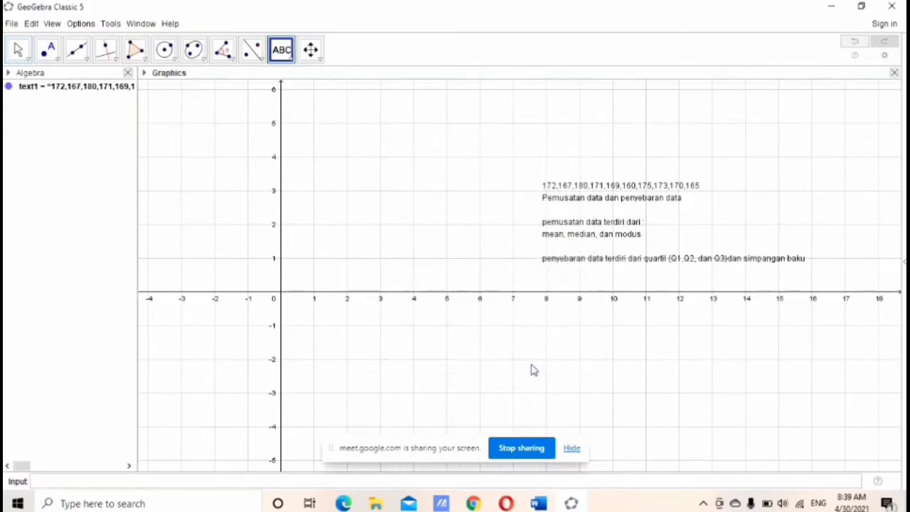
pyautogui.click(551, 209)
pyautogui.click(586, 129)
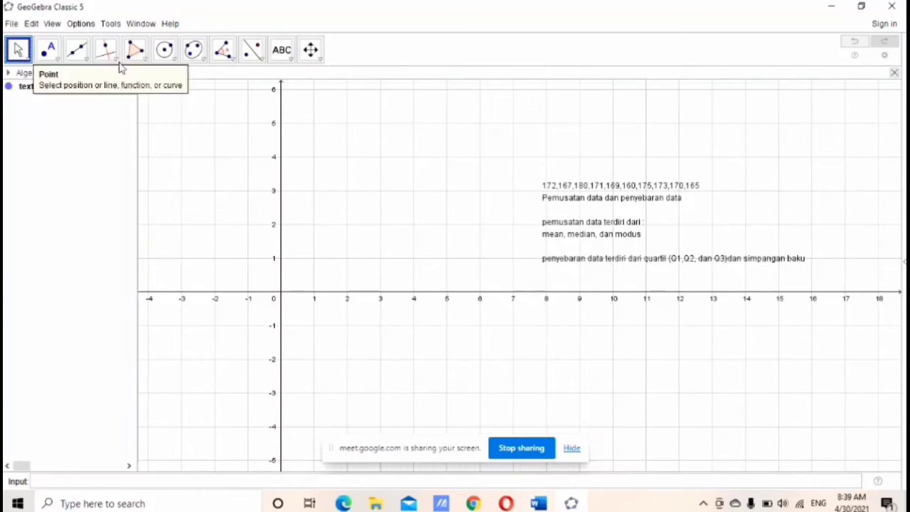
# Step: Give the text object a light pink background and move it across the upper part of the y-axis
pyautogui.click(597, 231)
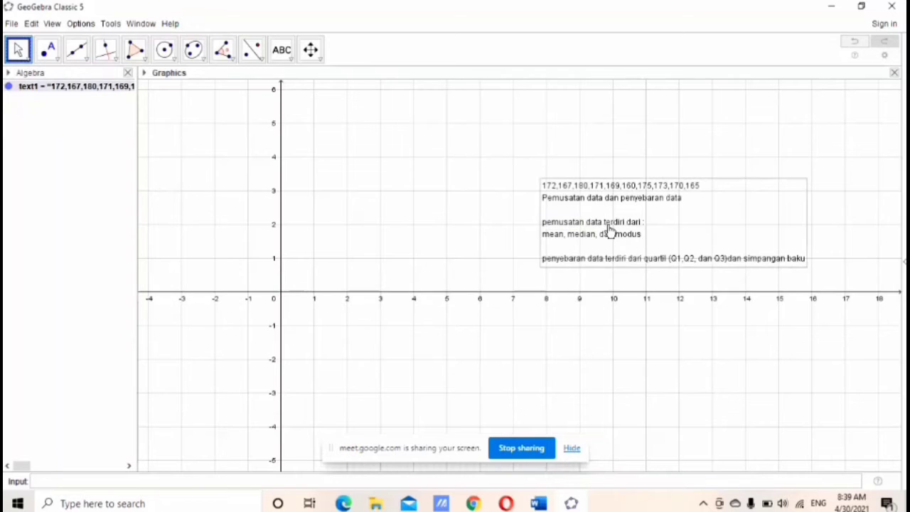
pyautogui.click(143, 74)
pyautogui.click(157, 88)
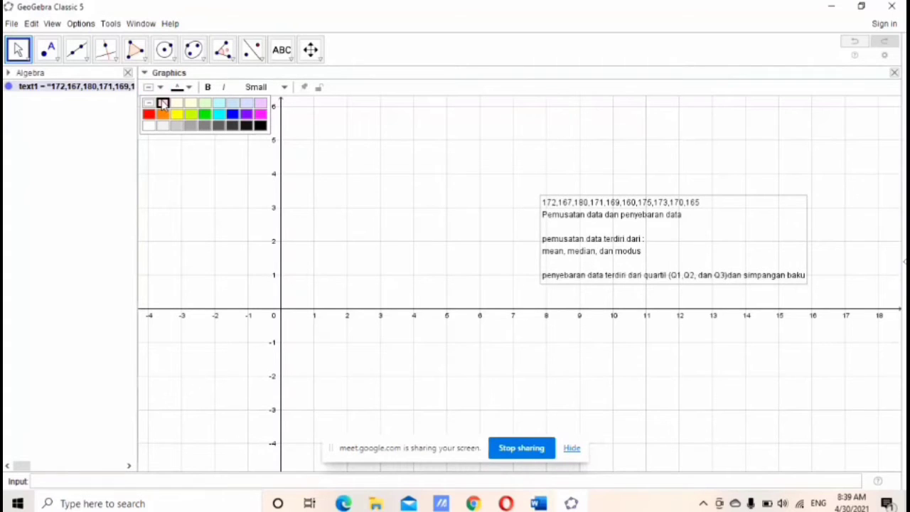
pyautogui.click(163, 102)
pyautogui.moveTo(594, 241); pyautogui.dragTo(252, 166)
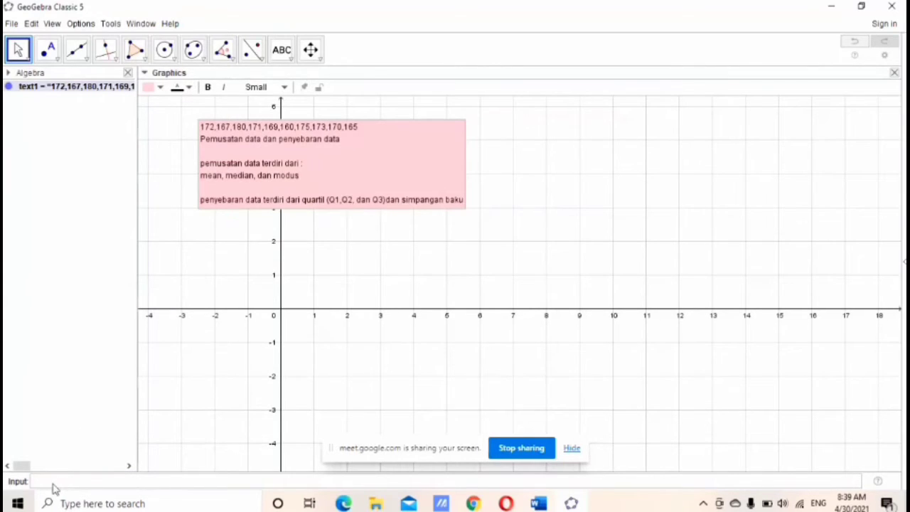
# Step: Compute the mean of 172,167,180,171,169,160,175,173,170,165 with the mean command
pyautogui.moveTo(378, 446); pyautogui.dragTo(462, 327)
pyautogui.click(100, 483)
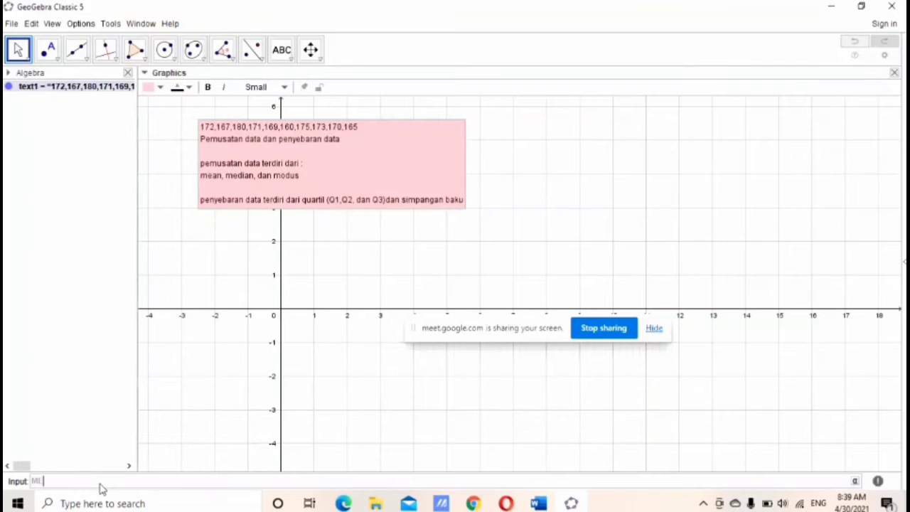
pyautogui.write('mean')
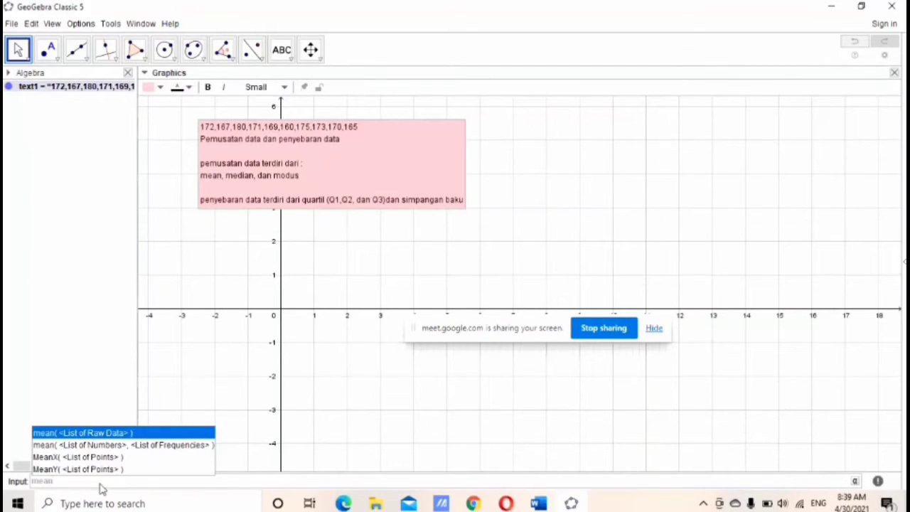
pyautogui.write('(')
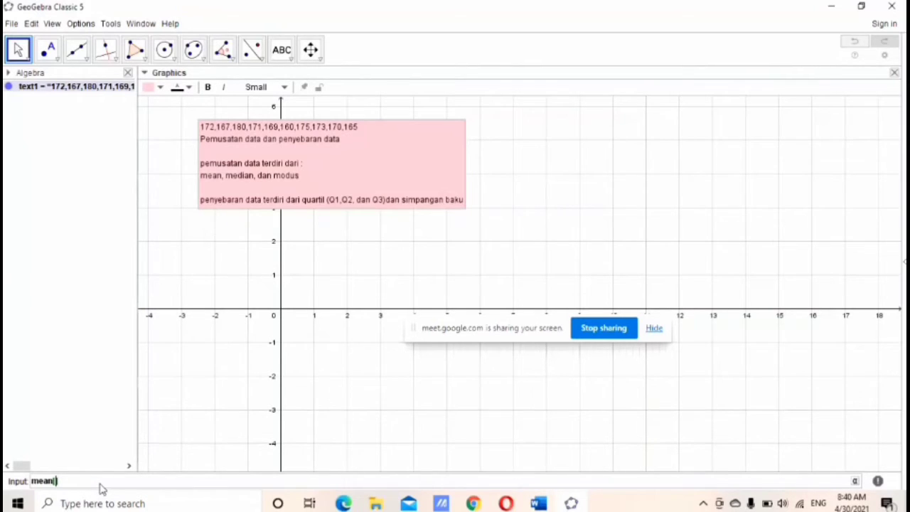
pyautogui.write('172,167,180,171,169,160,175,173,170,165')
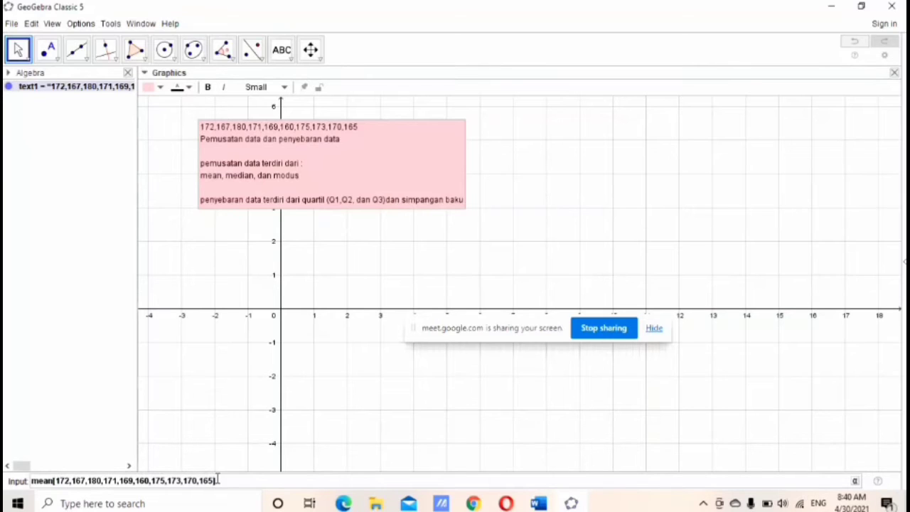
pyautogui.press('Return')
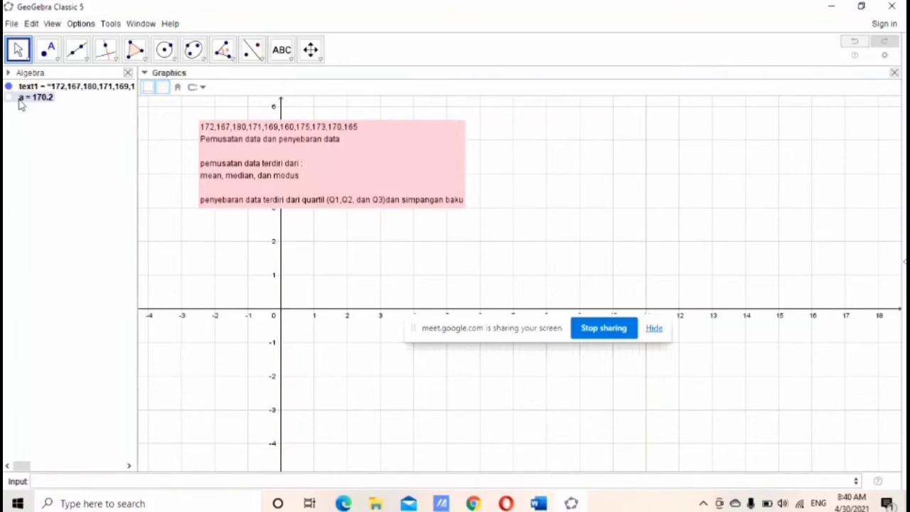
# Step: Rename the computed number a as "mean" in its object properties and close them
pyautogui.doubleClick(21, 99)
pyautogui.click(355, 271)
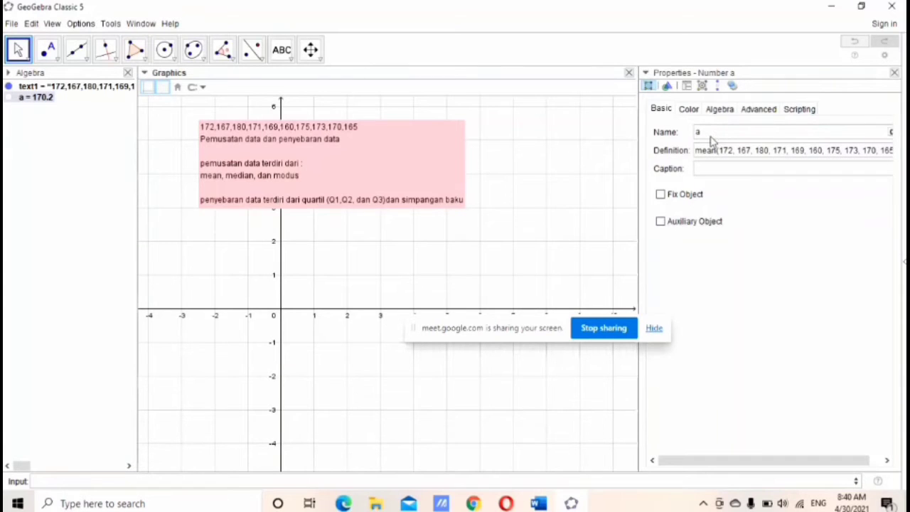
pyautogui.press('BackSpace')
pyautogui.write('mean')
pyautogui.press('Return')
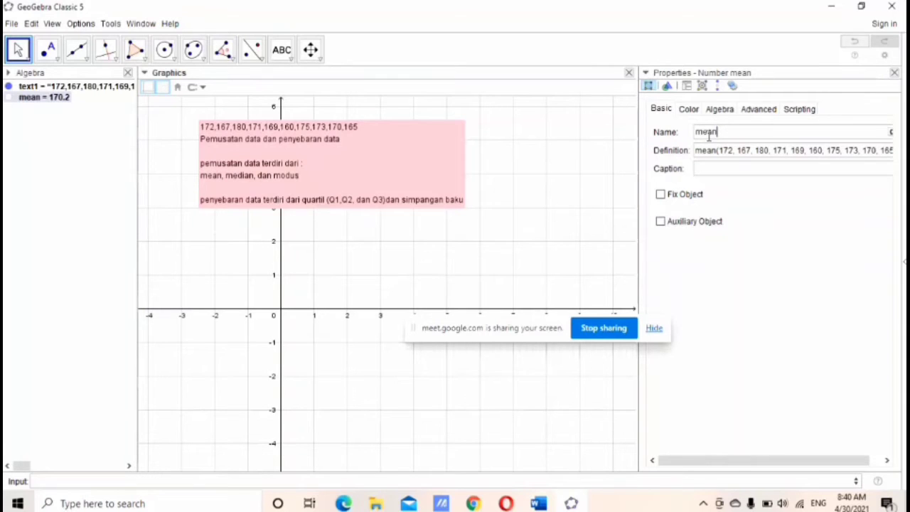
pyautogui.click(894, 74)
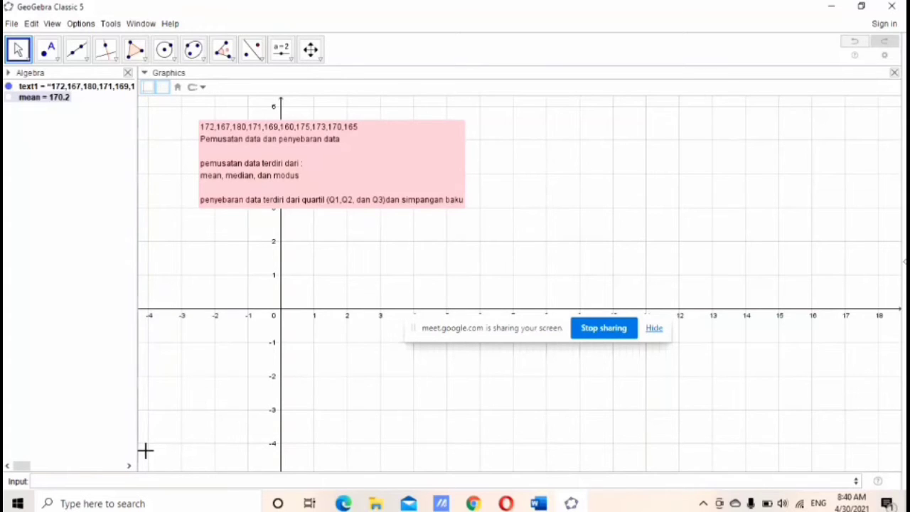
# Step: Compute the median of 172,167,180,171,169,160,175,173,170,165 with the median command
pyautogui.click(80, 485)
pyautogui.write('median')
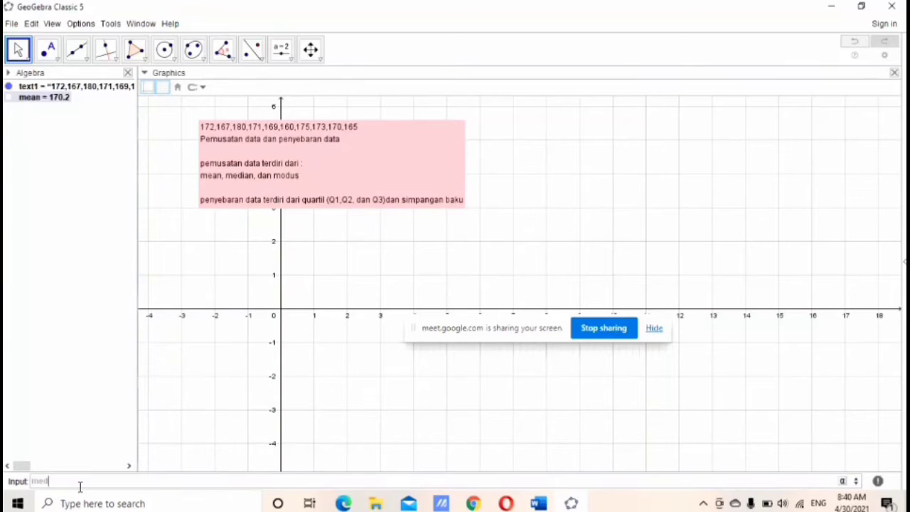
pyautogui.write('(')
pyautogui.write('172,167,180,171,169,160,175,173,170,165')
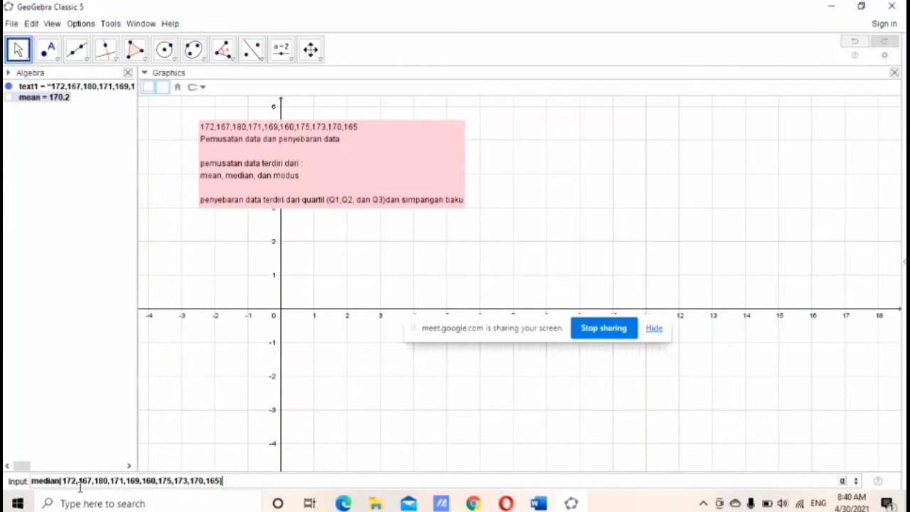
pyautogui.press('Return')
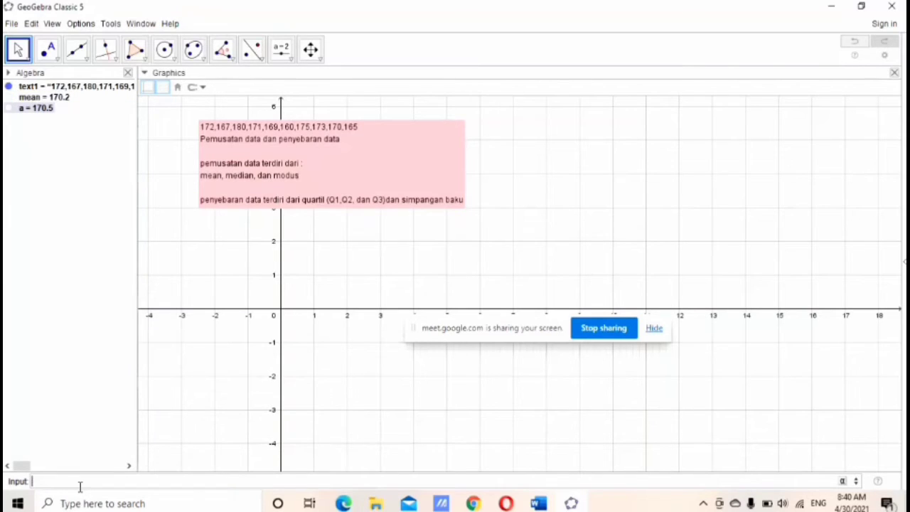
# Step: Rename the computed median number a as "median" in its object properties and close them
pyautogui.doubleClick(40, 108)
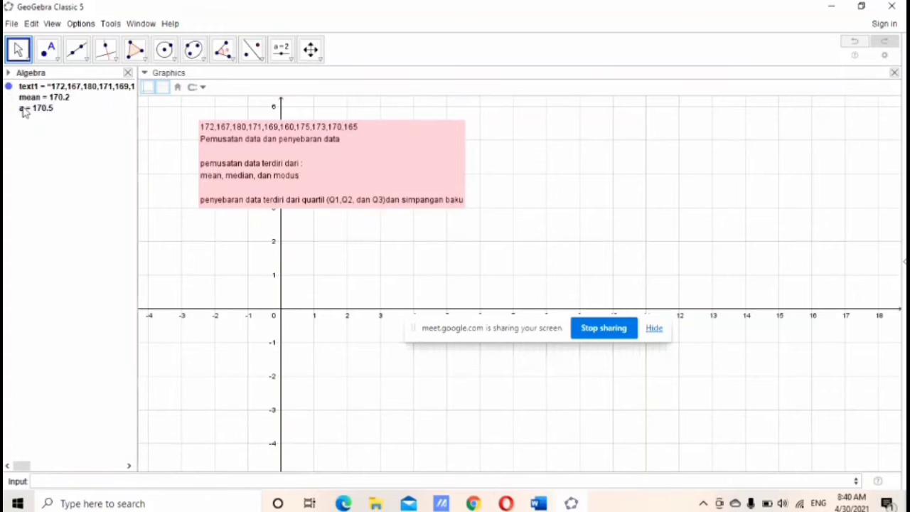
pyautogui.click(417, 272)
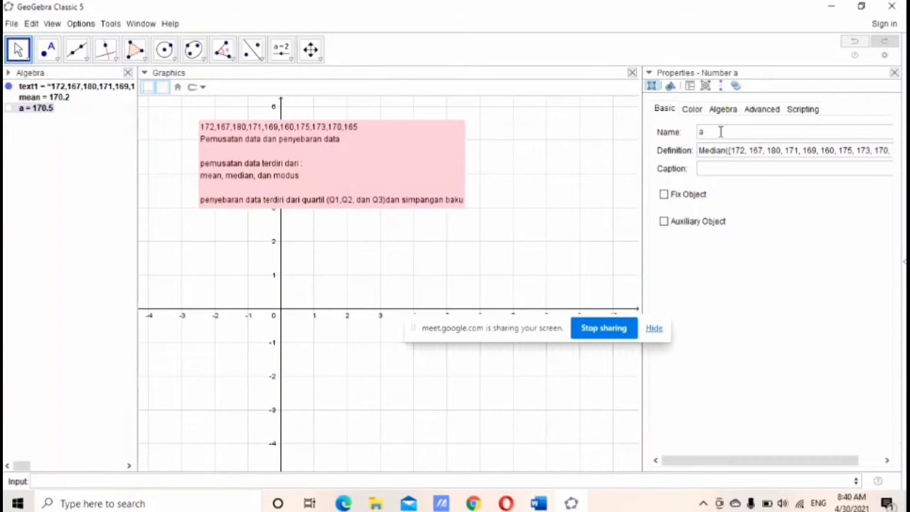
pyautogui.press('BackSpace')
pyautogui.write('median')
pyautogui.press('Return')
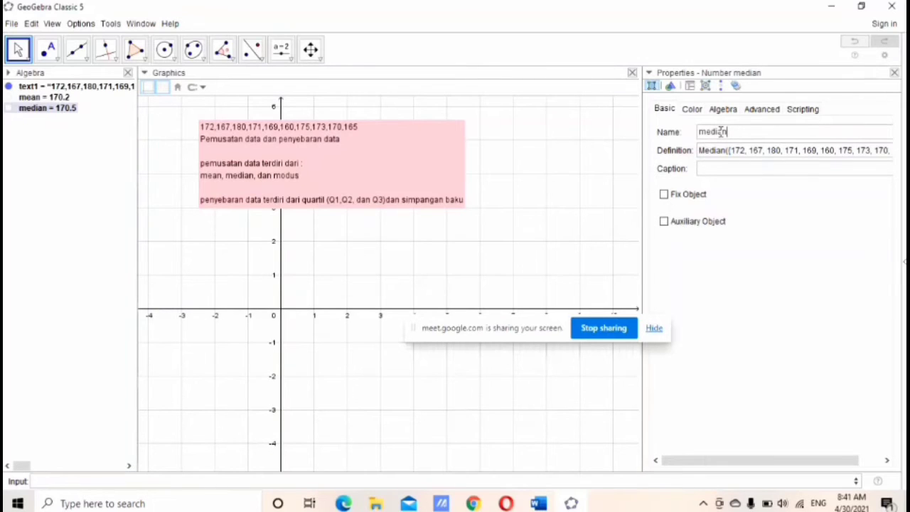
pyautogui.click(895, 74)
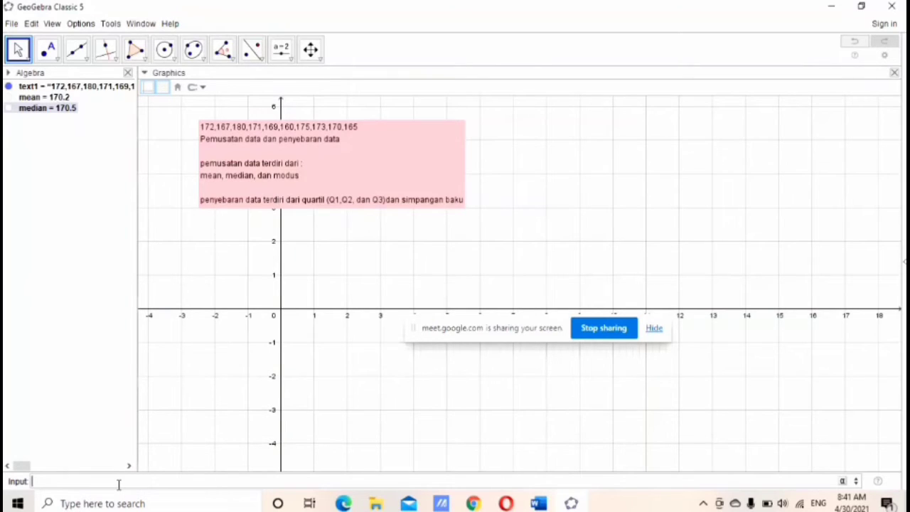
# Step: Compute the mode of 172,167,180,171,169,160,175,173,170,165 with the mode command
pyautogui.write('mode')
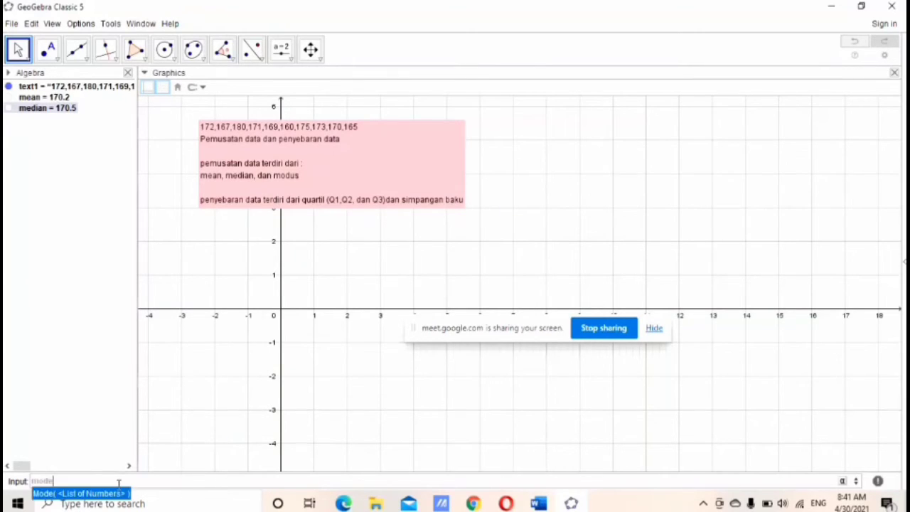
pyautogui.write('()')
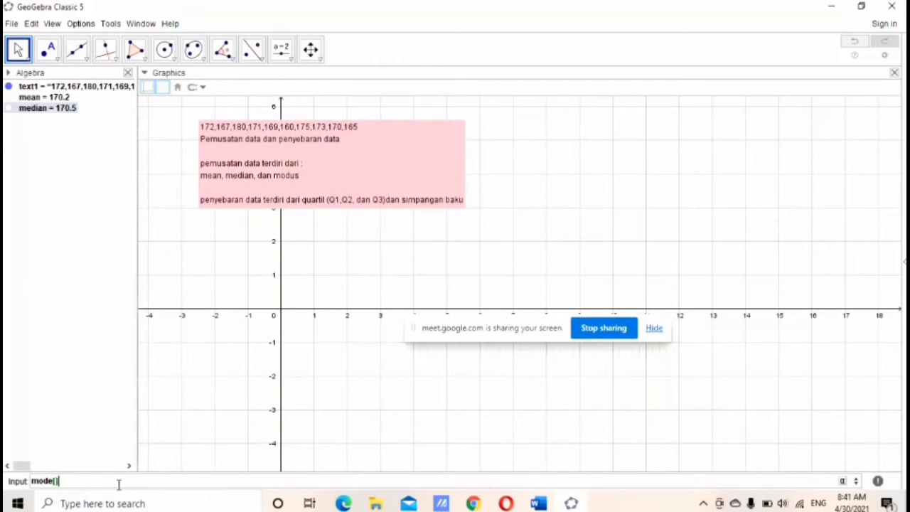
pyautogui.write('172,167,180,171,169,160,175,173,170,165')
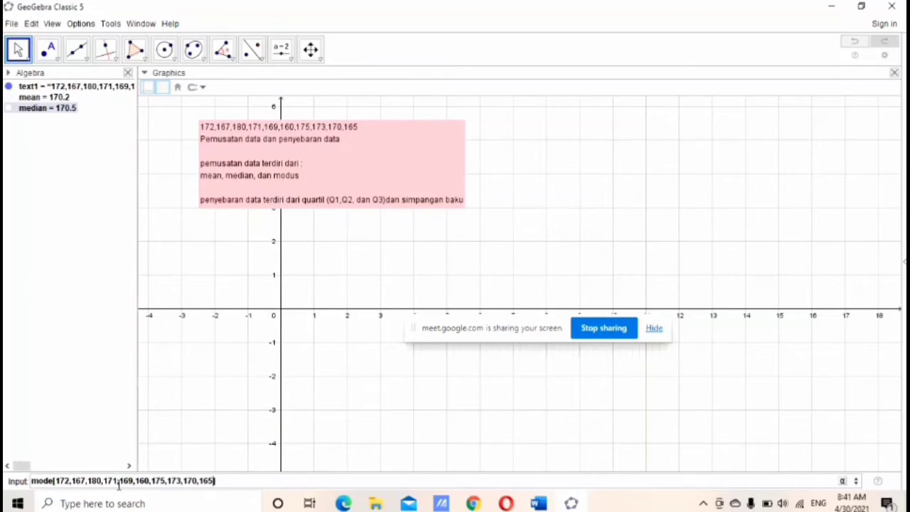
pyautogui.press('Right')
pyautogui.press('Return')
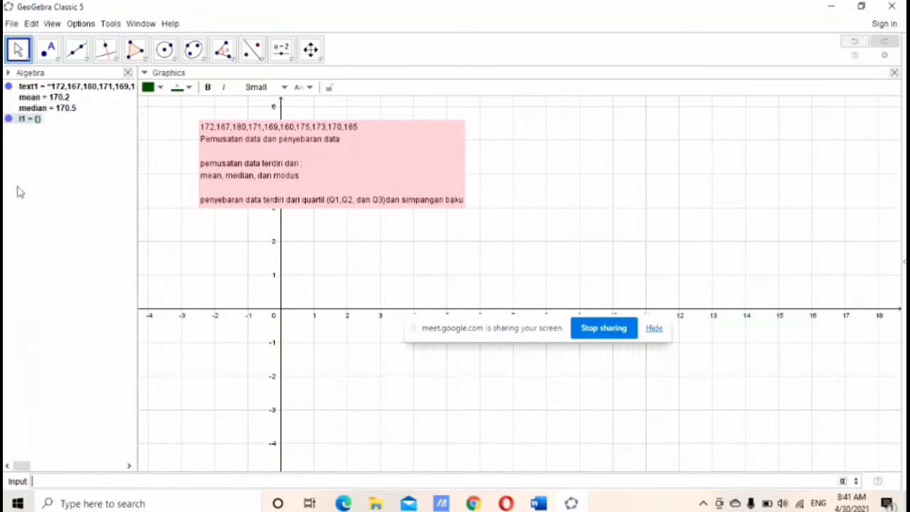
# Step: Rename the mode list l1 as "modus" in its object properties and close them
pyautogui.moveTo(30, 126)
pyautogui.doubleClick(30, 120)
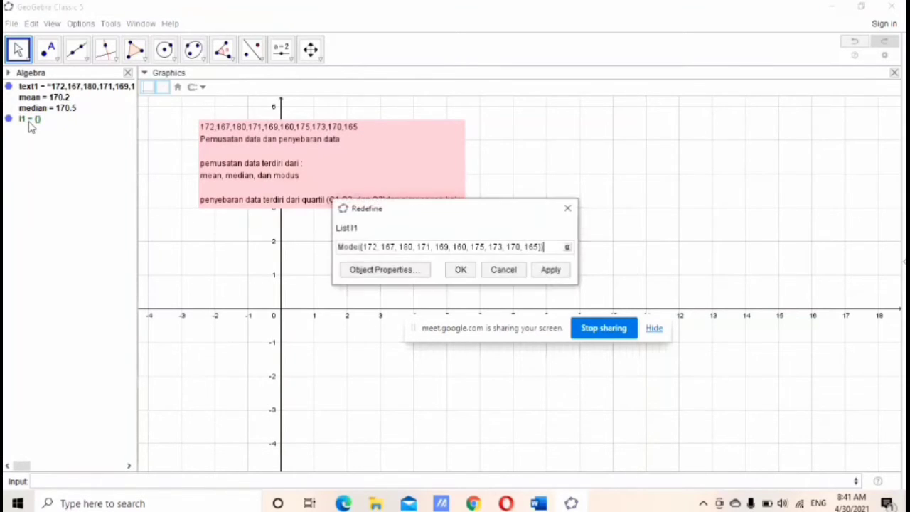
pyautogui.click(382, 272)
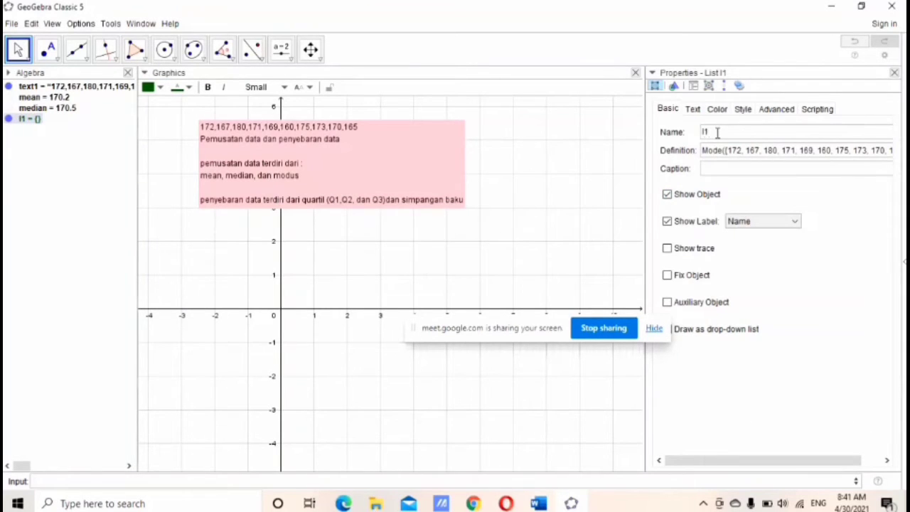
pyautogui.click(717, 132)
pyautogui.press('BackSpace')
pyautogui.press('BackSpace')
pyautogui.write('modus')
pyautogui.press('Return')
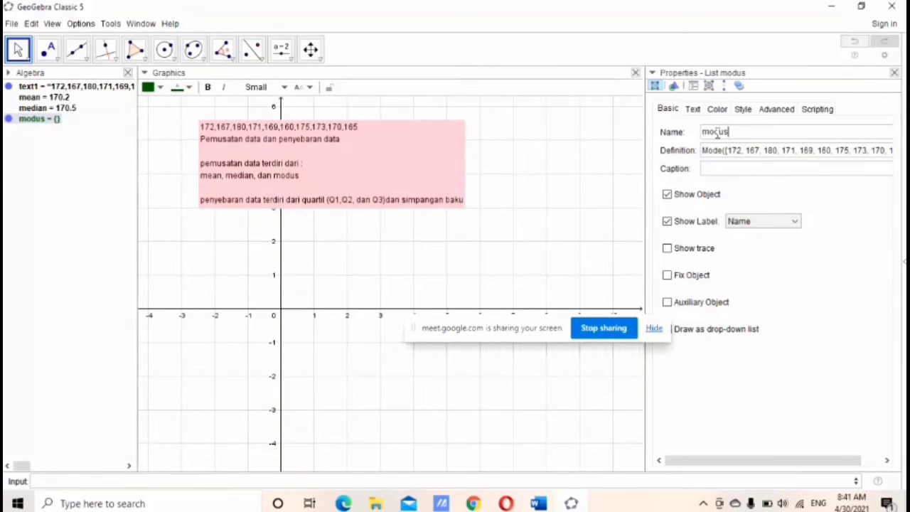
pyautogui.click(894, 74)
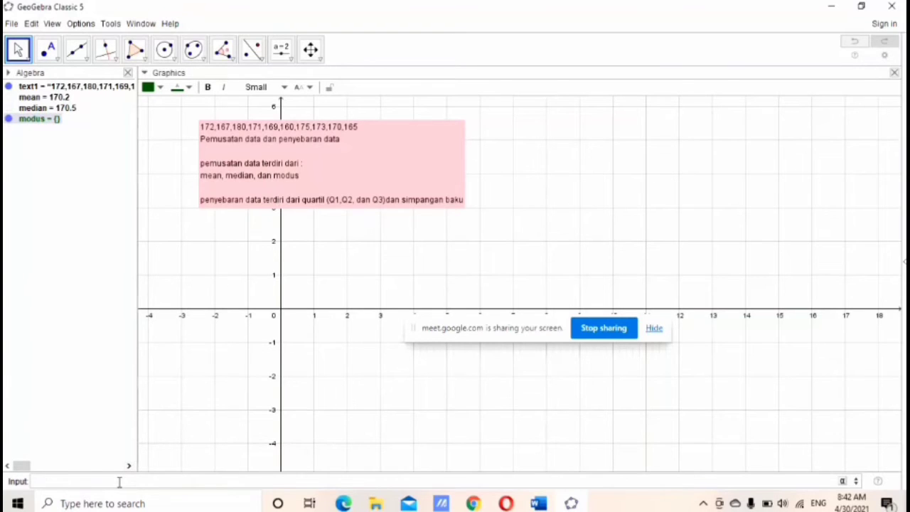
# Step: Compute the first quartile of 172,167,180,171,169,160,175,173,170,165 with the Q1 command
pyautogui.write('Q1[')
pyautogui.write('172,167,180,171,169,160,175,173,170,165')
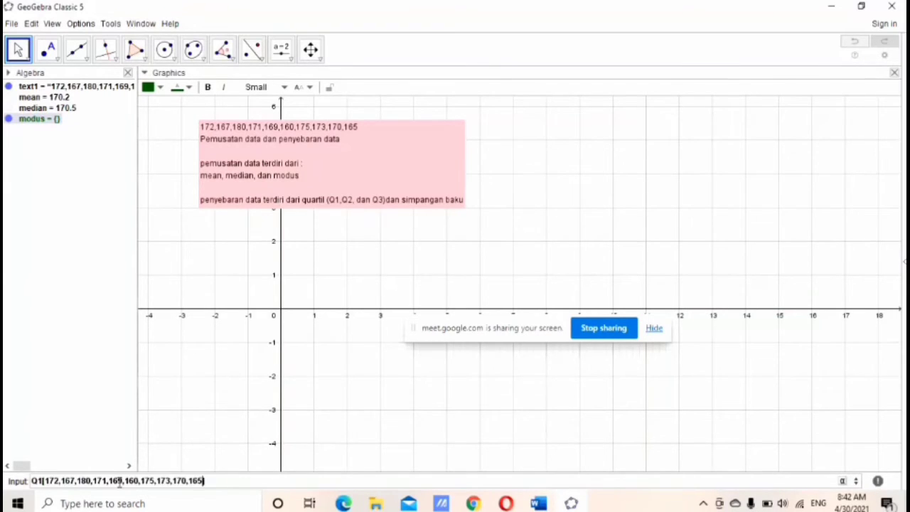
pyautogui.press('Return')
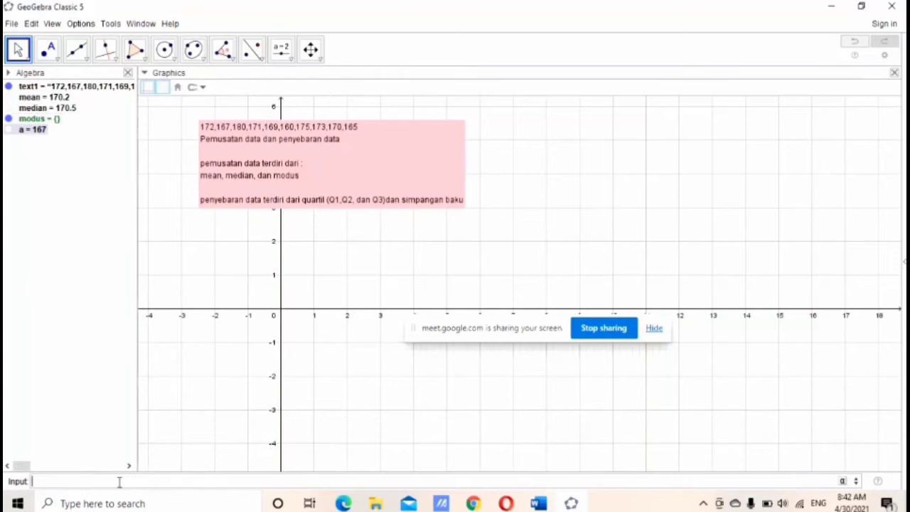
# Step: Rename the first-quartile number a as "Q1" in its object properties and close them
pyautogui.doubleClick(32, 132)
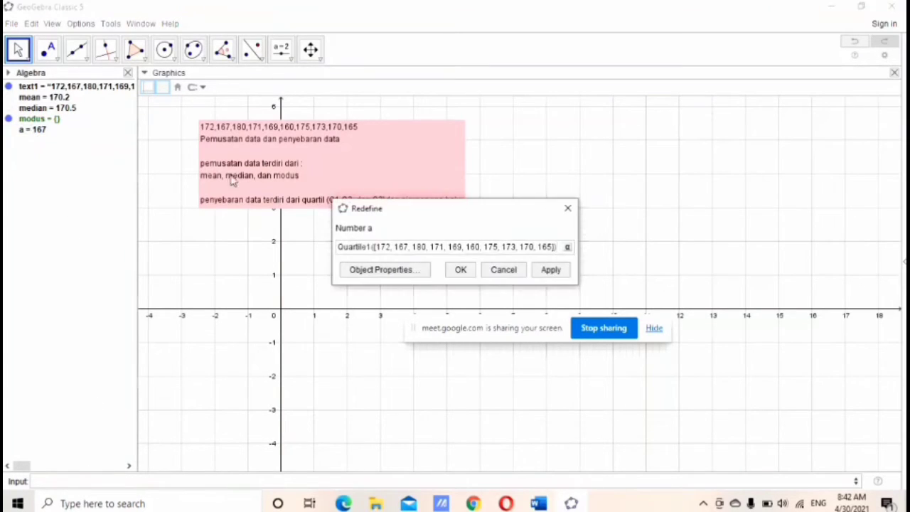
pyautogui.click(384, 270)
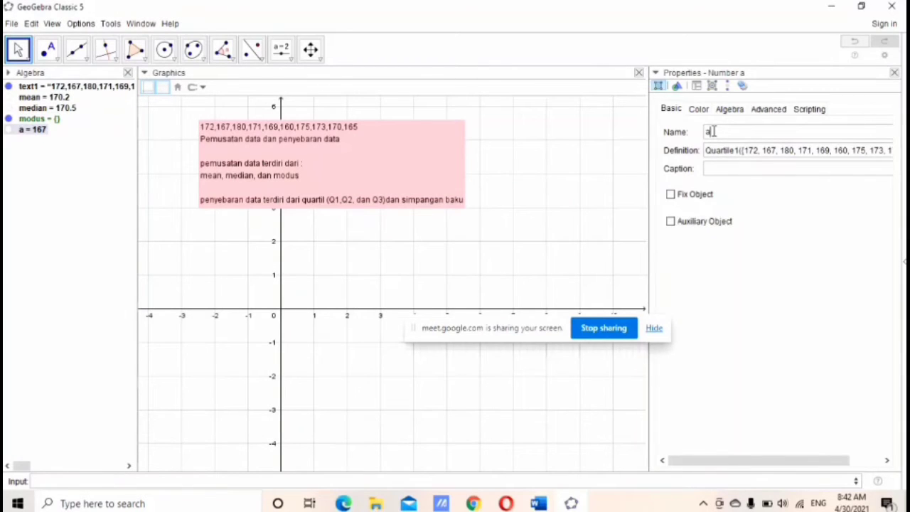
pyautogui.press('BackSpace')
pyautogui.write('q1')
pyautogui.press('BackSpace')
pyautogui.press('BackSpace')
pyautogui.write('Q1')
pyautogui.press('Return')
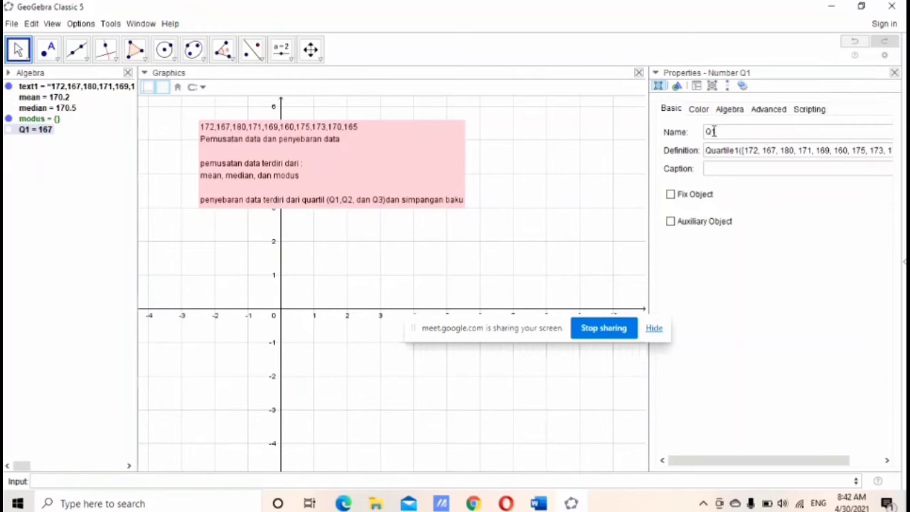
pyautogui.click(894, 72)
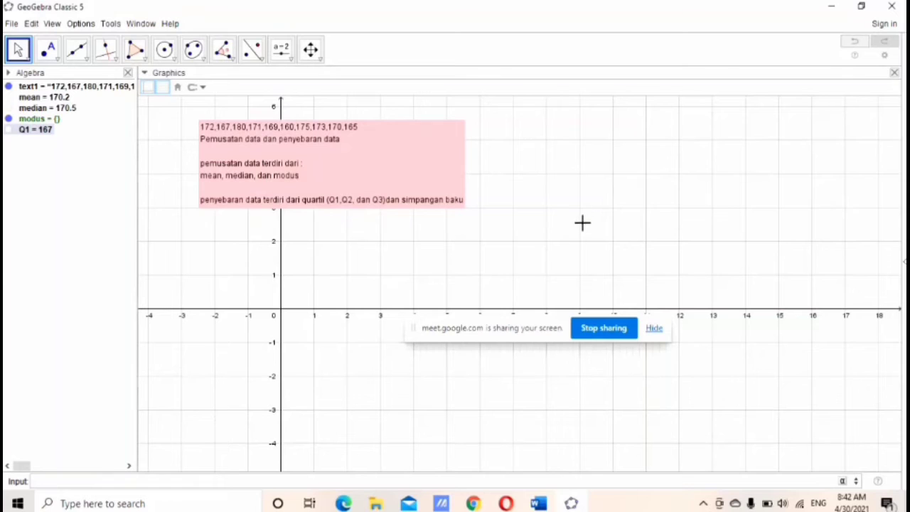
# Step: Try to compute the second quartile of 172,167,180,171,169,160,175,173,170,165 with a Q2 command
pyautogui.click(161, 482)
pyautogui.write('Q')
pyautogui.write('2(')
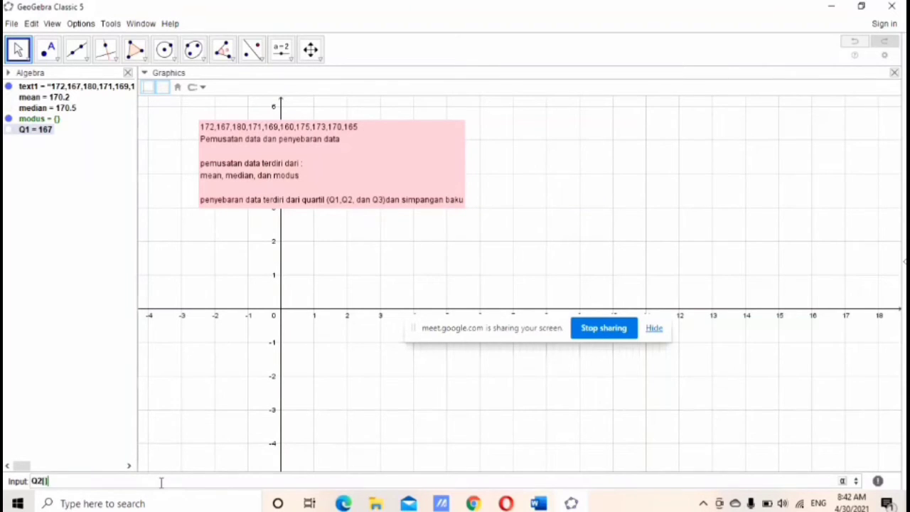
pyautogui.write('172,167,180,171,169,160,175,173,170,165')
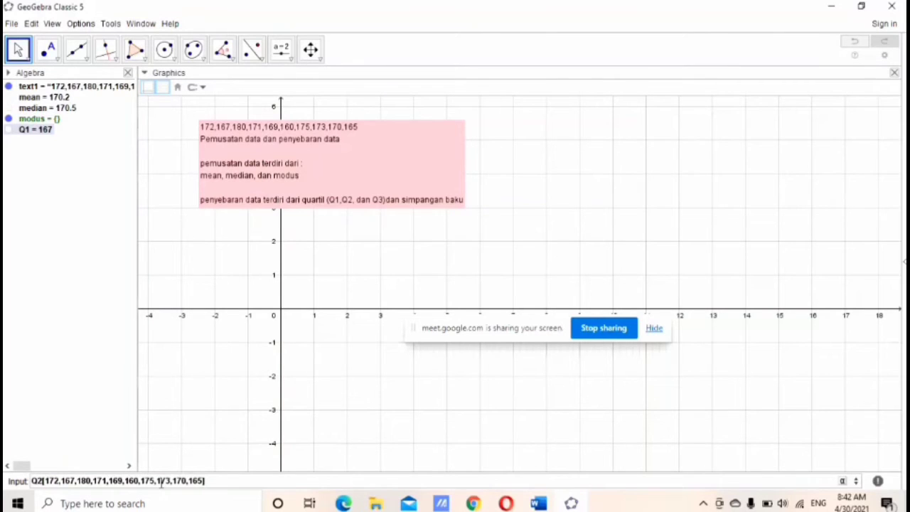
pyautogui.press('Return')
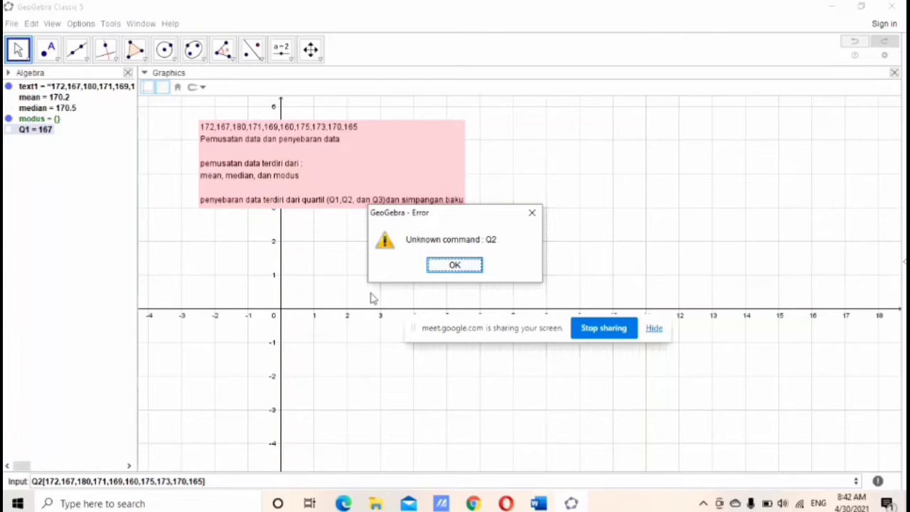
pyautogui.click(532, 213)
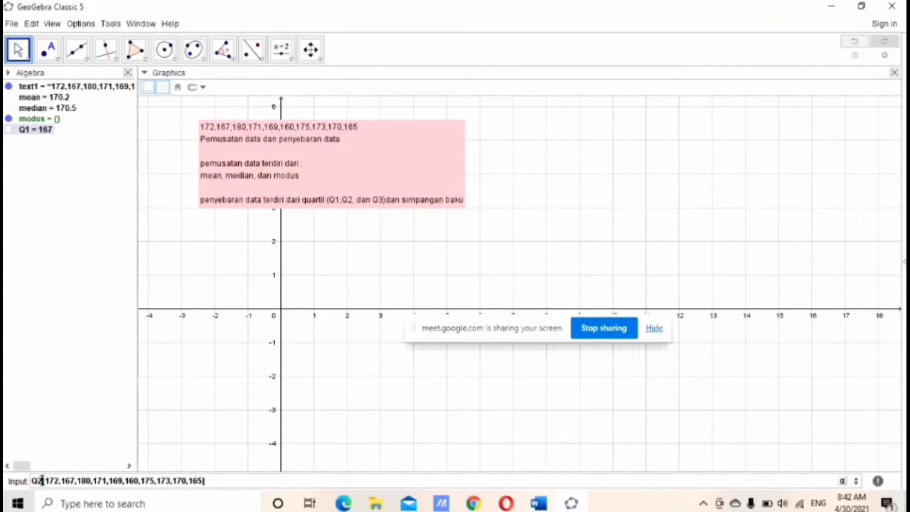
# Step: Change the entered Q2 command to Q3 and compute the third quartile of the same data
pyautogui.press('BackSpace')
pyautogui.write('3')
pyautogui.click(206, 480)
pyautogui.press('Return')
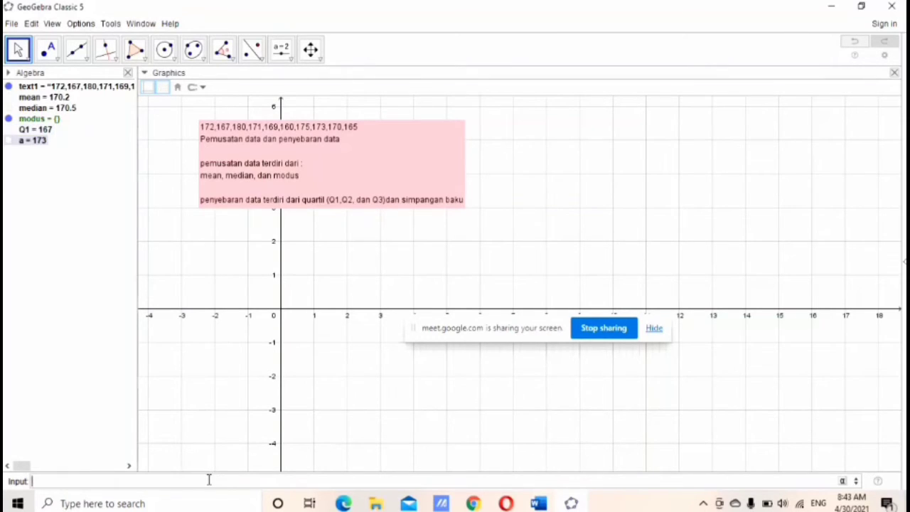
# Step: Rename the third-quartile number a as "Q3" in its object properties and close them
pyautogui.doubleClick(43, 141)
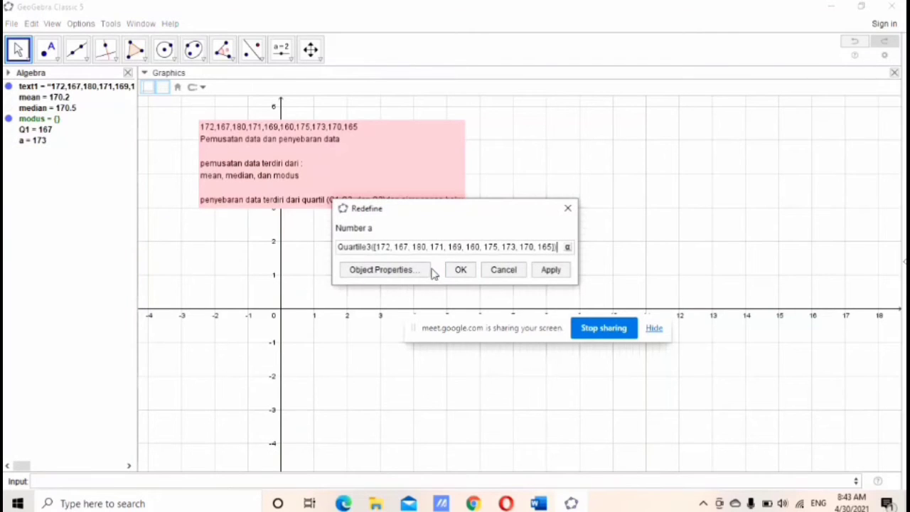
pyautogui.click(431, 271)
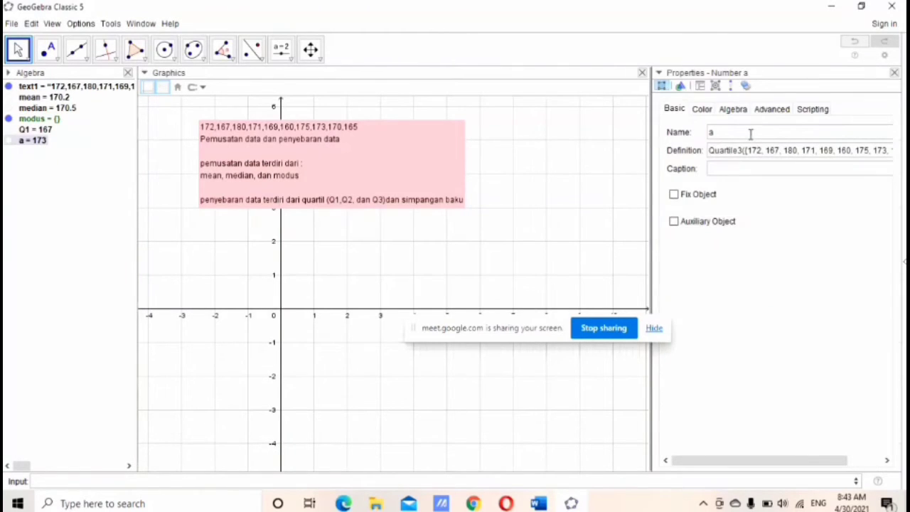
pyautogui.press('BackSpace')
pyautogui.write('Q')
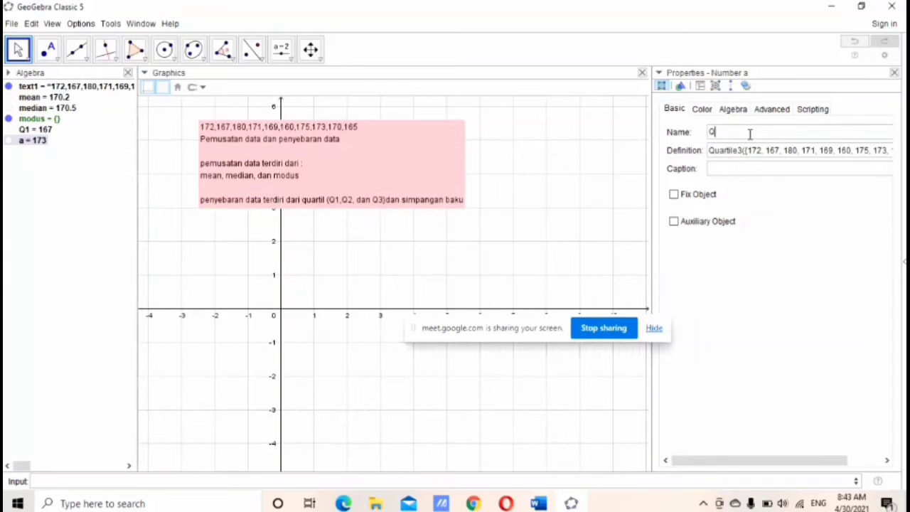
pyautogui.write('3')
pyautogui.press('Return')
pyautogui.click(895, 74)
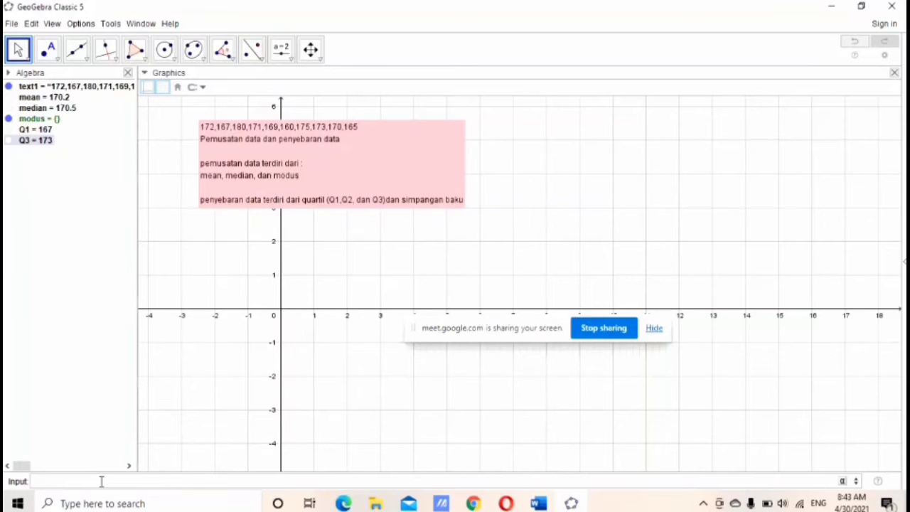
# Step: Compute the standard deviation of 172,167,180,171,169,160,175,173,170,165 with the SD command
pyautogui.write('SD')
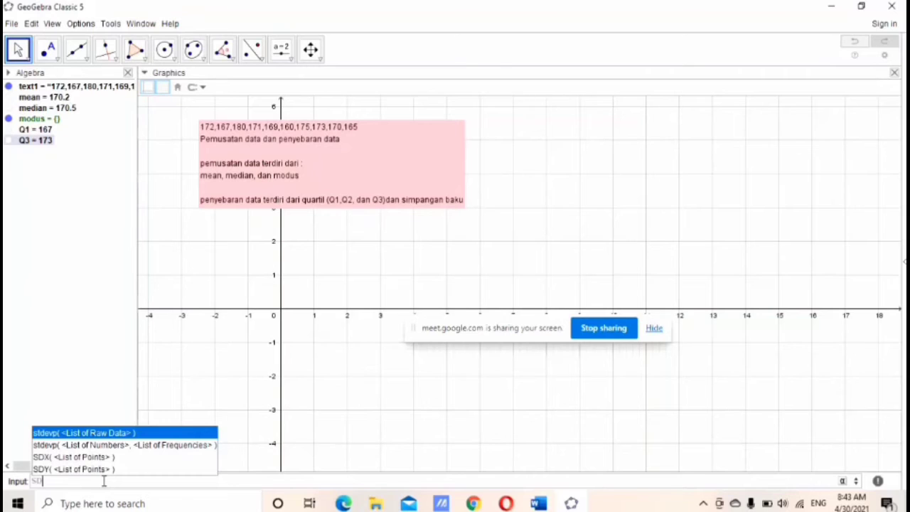
pyautogui.write('(')
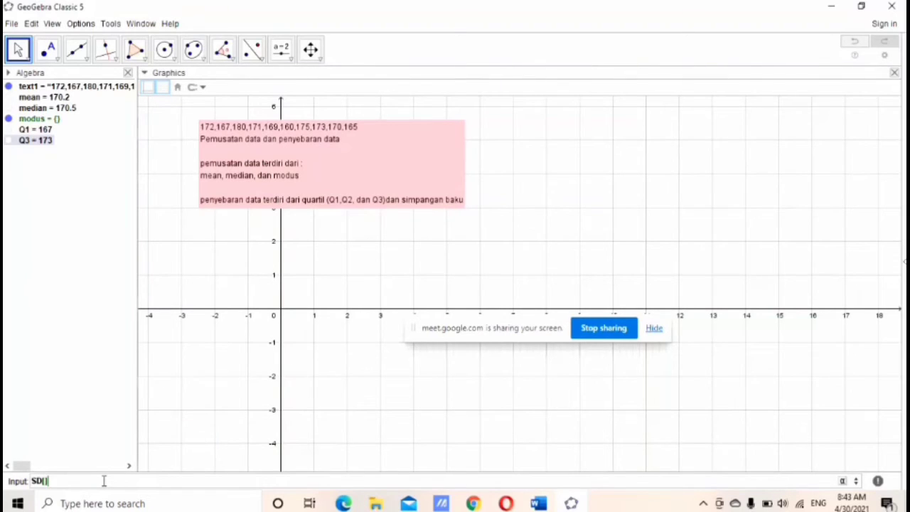
pyautogui.write('172,167,180,171,169,160,175,173,170,165')
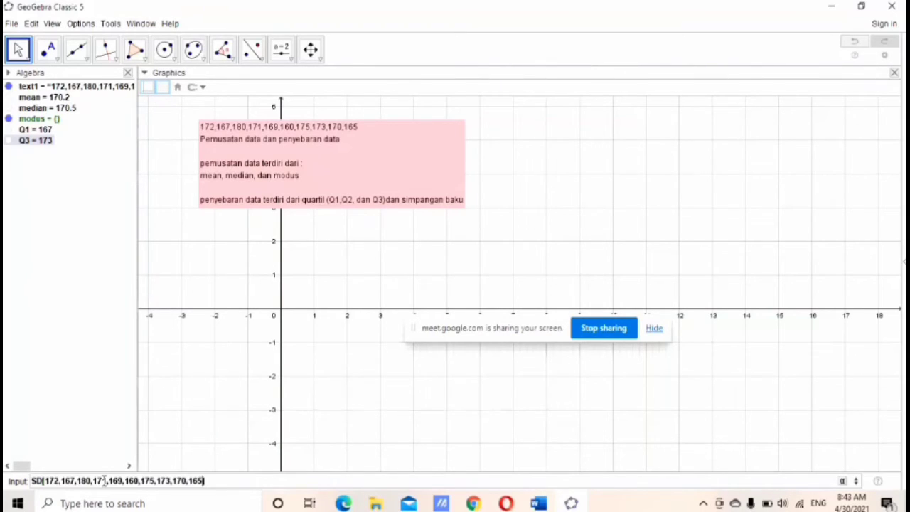
pyautogui.press('Right')
pyautogui.press('Return')
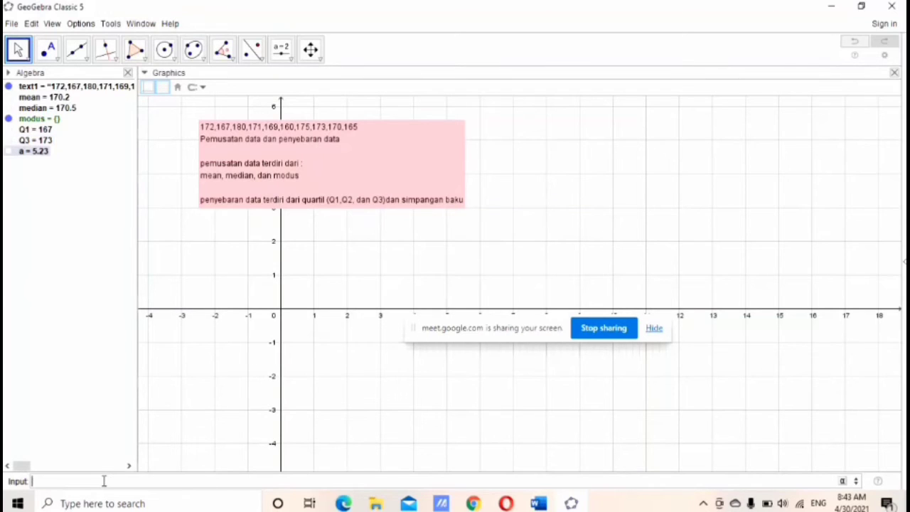
# Step: Rename the standard-deviation number a as "SD" in its object properties and close them
pyautogui.click(35, 154)
pyautogui.doubleClick(36, 153)
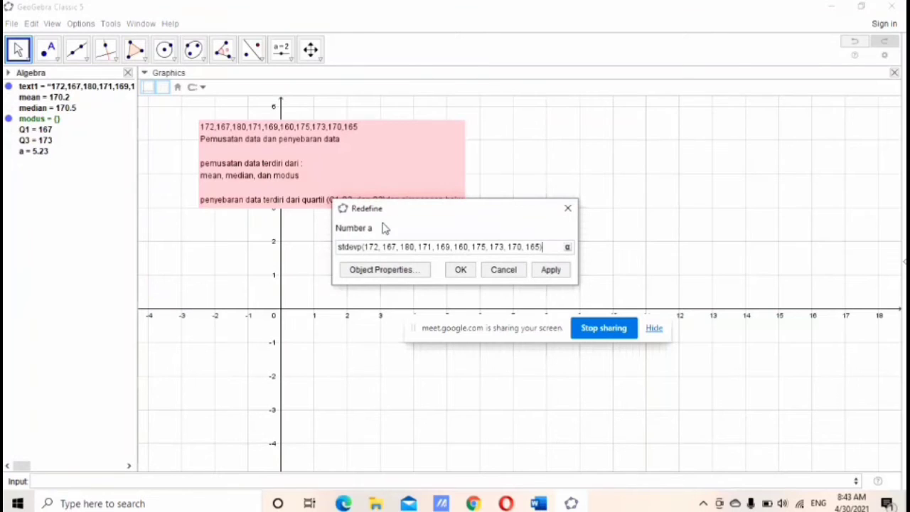
pyautogui.click(414, 271)
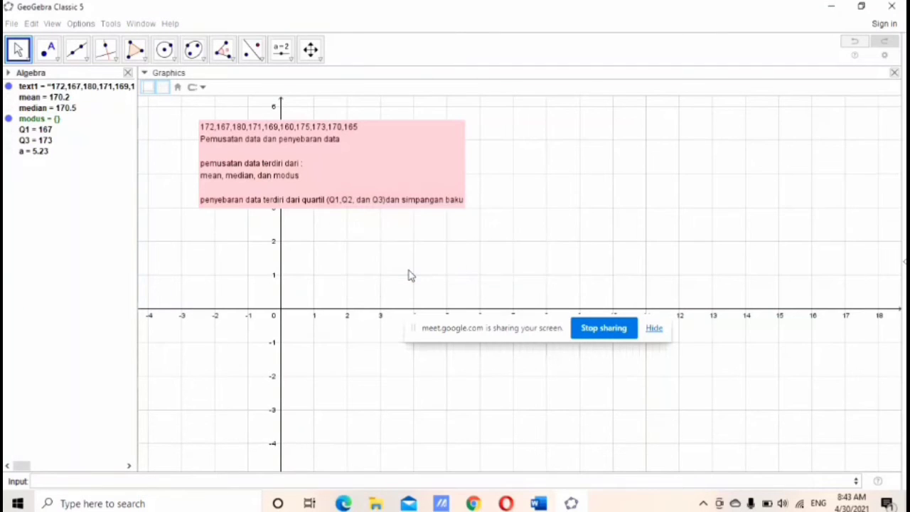
pyautogui.click(721, 131)
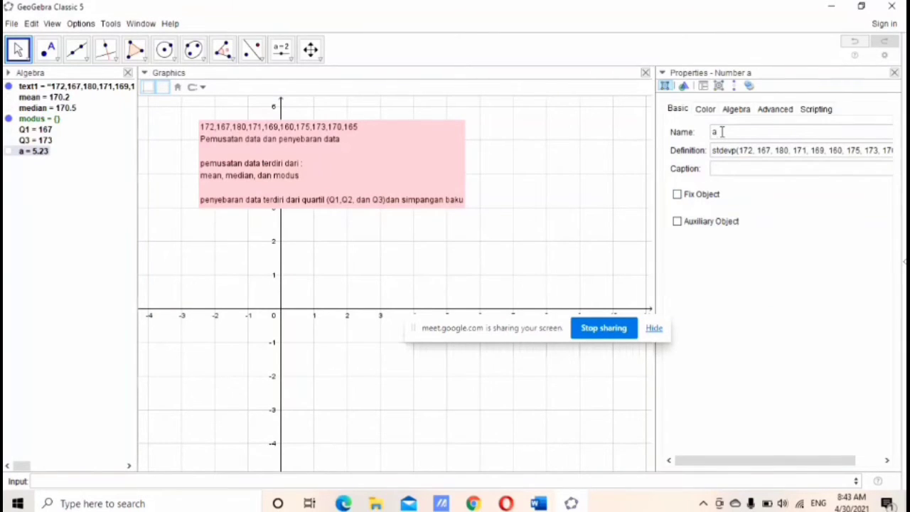
pyautogui.press('BackSpace')
pyautogui.write('SD')
pyautogui.press('Return')
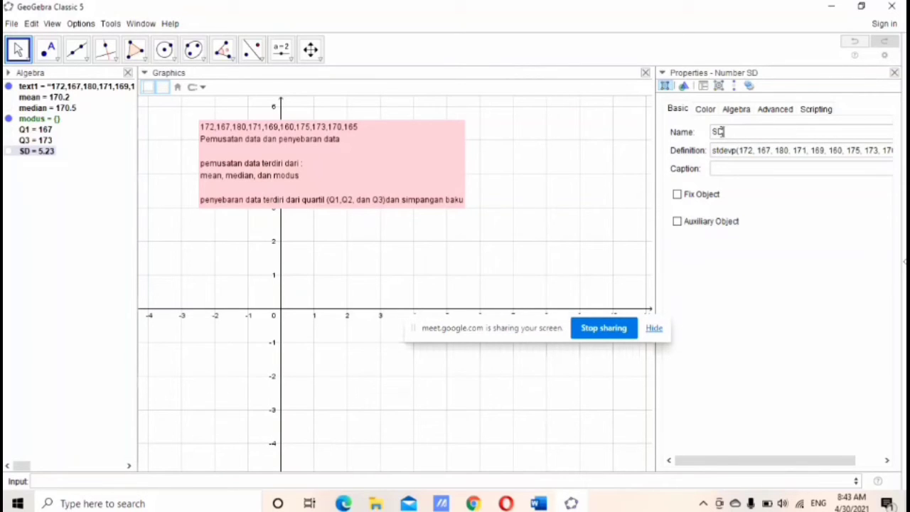
pyautogui.click(894, 73)
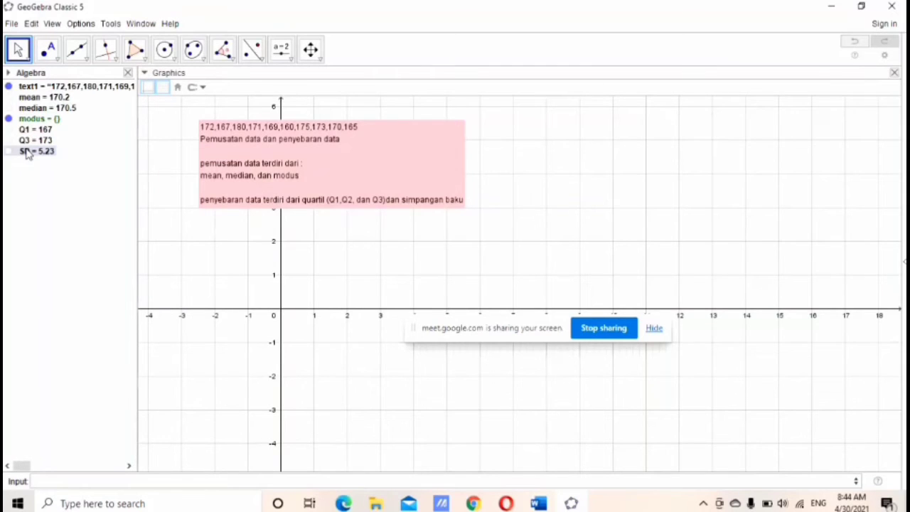
# Step: Delete the computed numbers SD, Q3, Q1, modus, median and mean, keeping only the describing text
pyautogui.press('Delete')
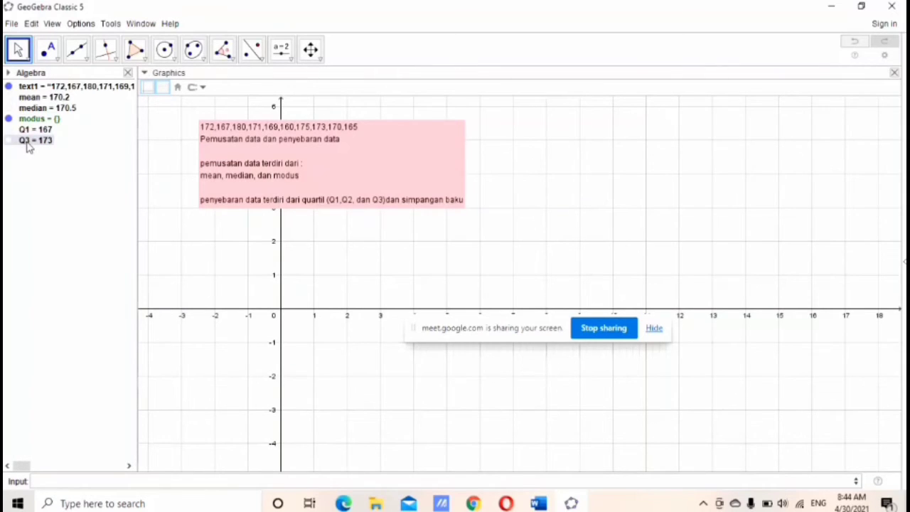
pyautogui.press('Delete')
pyautogui.click(27, 131)
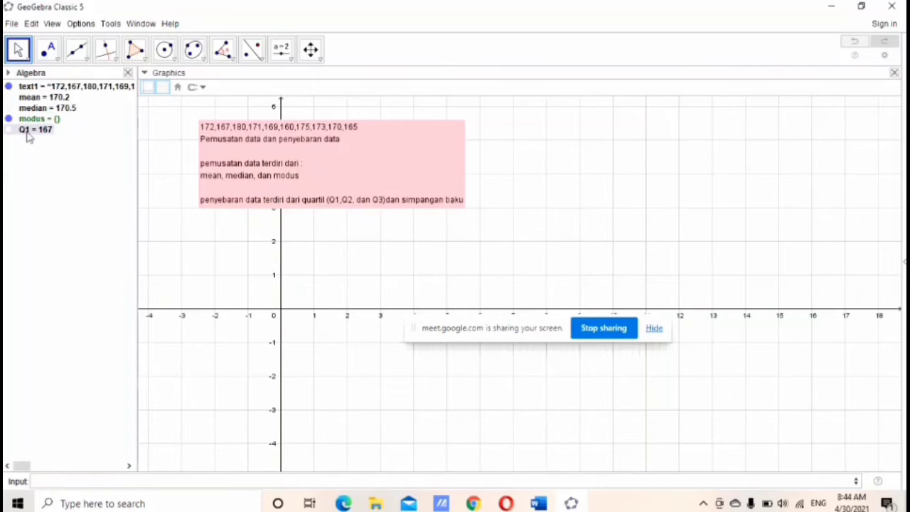
pyautogui.press('Delete')
pyautogui.click(27, 124)
pyautogui.press('Delete')
pyautogui.click(27, 110)
pyautogui.press('Delete')
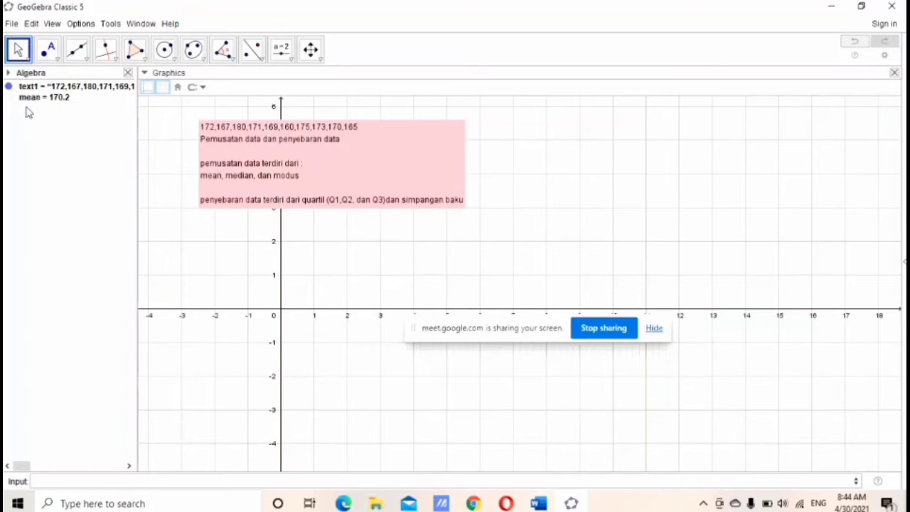
pyautogui.click(27, 101)
pyautogui.press('Delete')
# Step: Shift the pink text slightly down toward the Algebra view, and show the Spreadsheet view widened to about half the window
pyautogui.moveTo(325, 156); pyautogui.dragTo(280, 175)
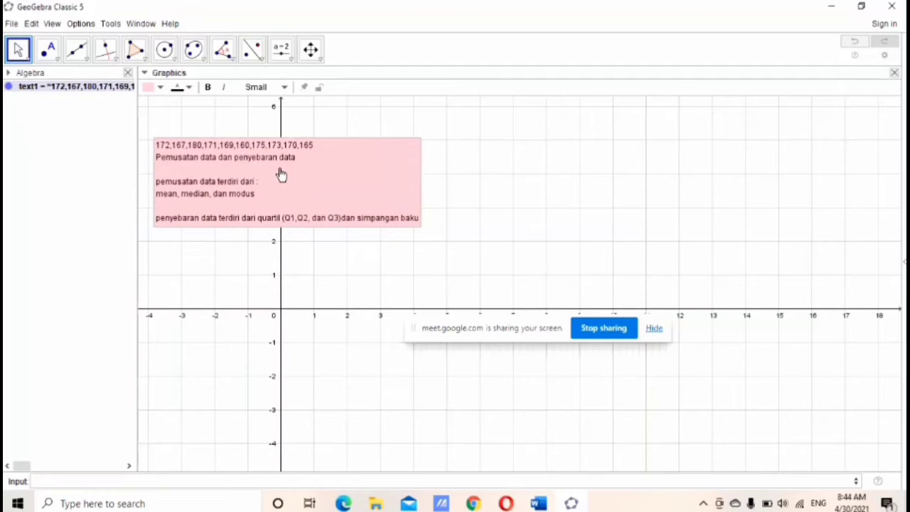
pyautogui.click(52, 24)
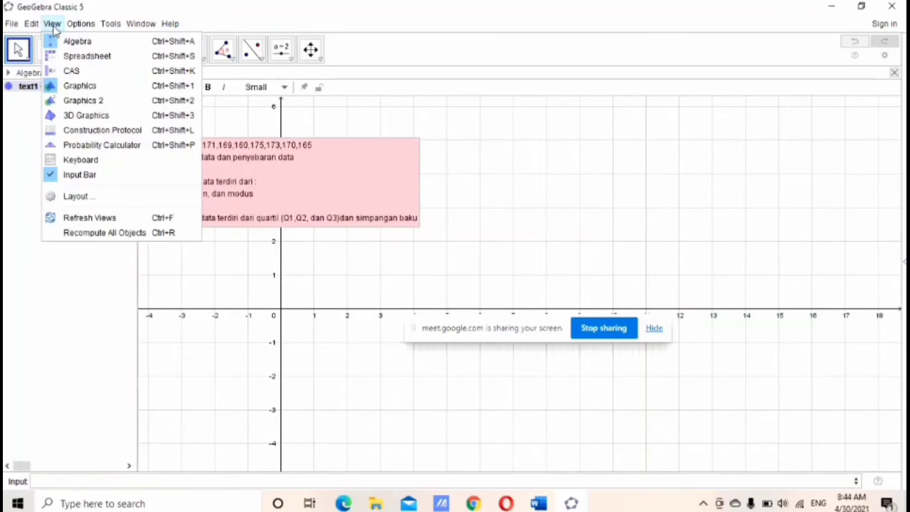
pyautogui.click(79, 56)
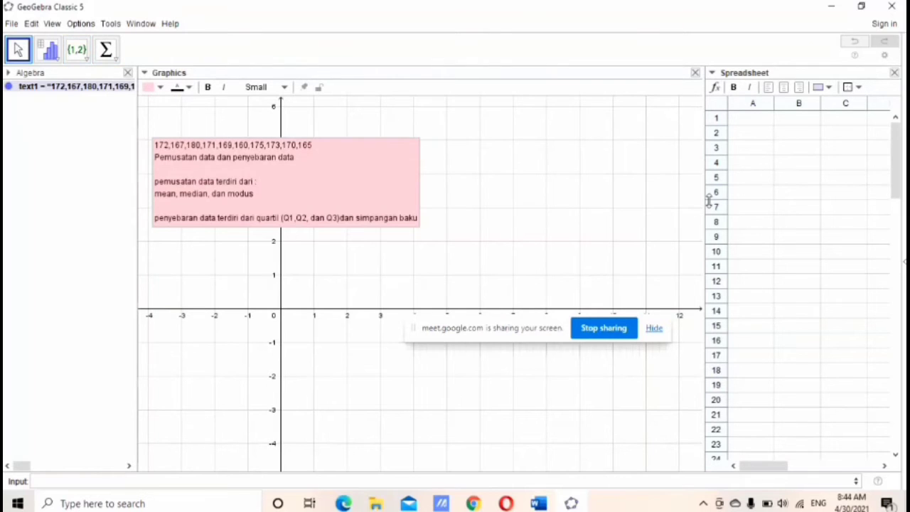
pyautogui.moveTo(702, 203); pyautogui.dragTo(441, 206)
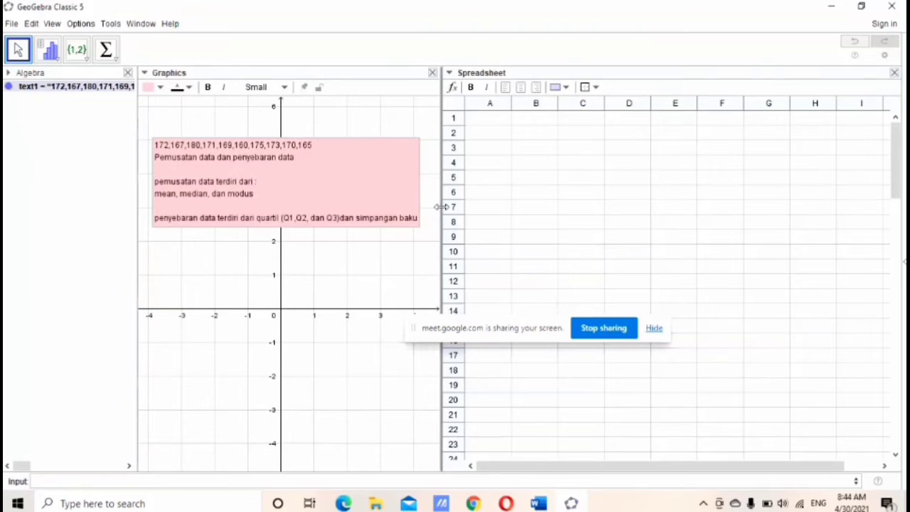
# Step: Enter 172, 167, 180, 171, 169, 160, 175, 173, 170 and 165 in spreadsheet cells A1 to A10
pyautogui.click(496, 122)
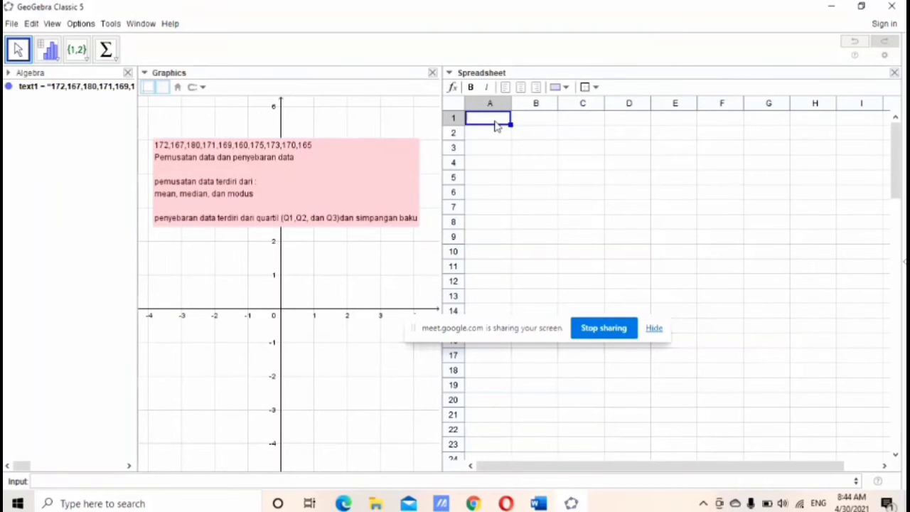
pyautogui.doubleClick(495, 121)
pyautogui.write('172')
pyautogui.press('Return')
pyautogui.write('167')
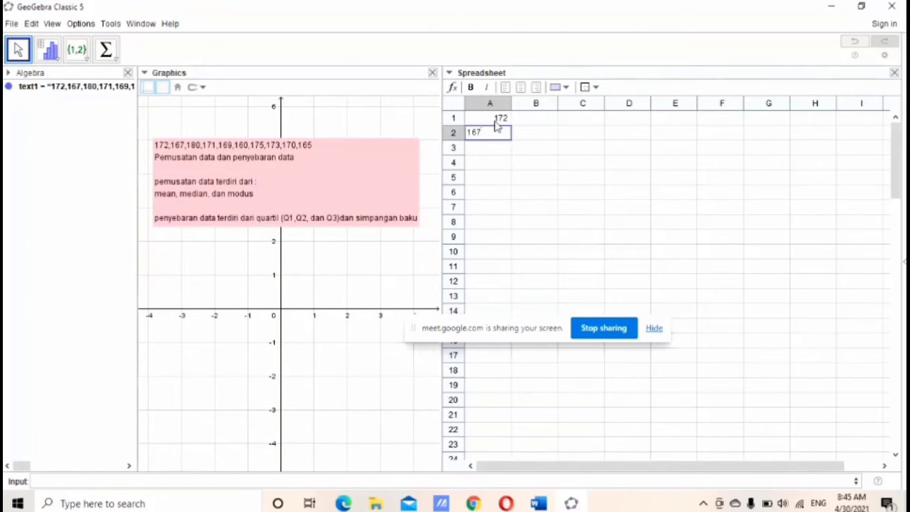
pyautogui.press('Return')
pyautogui.write('180')
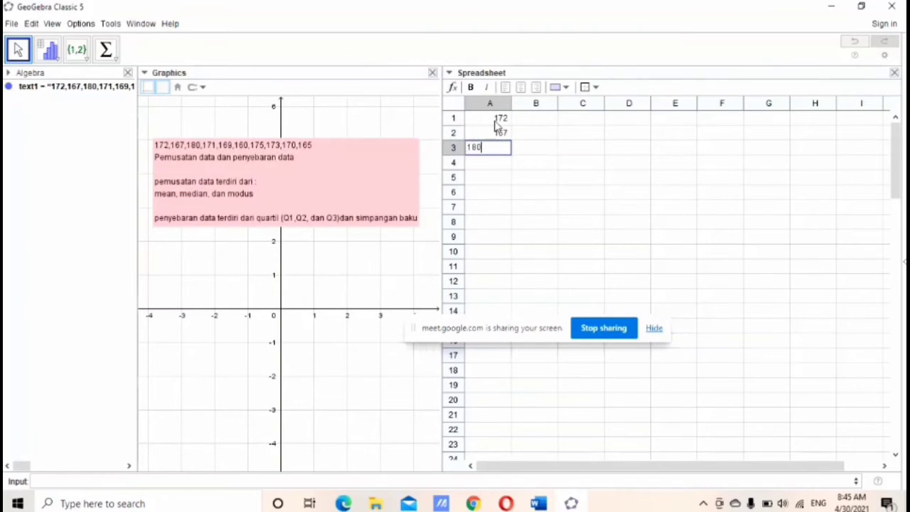
pyautogui.press('Return')
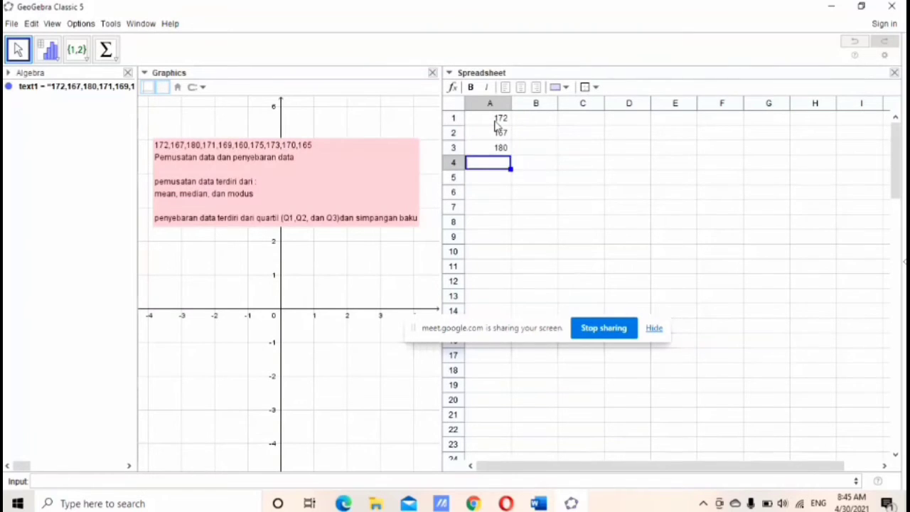
pyautogui.write('171')
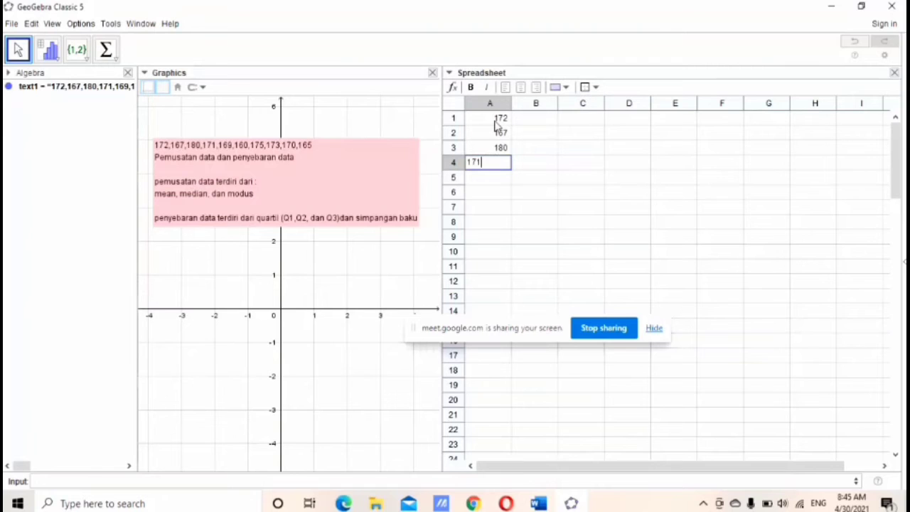
pyautogui.press('Return')
pyautogui.write('169')
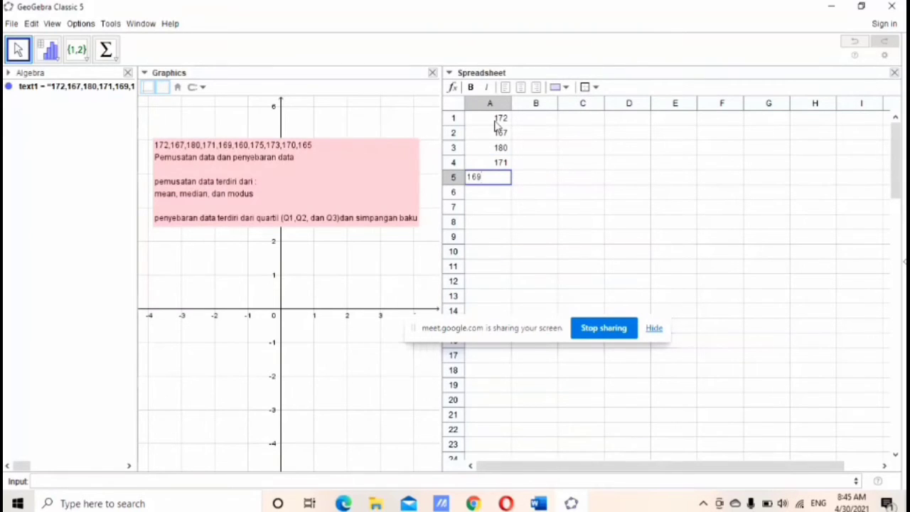
pyautogui.press('Return')
pyautogui.write('160')
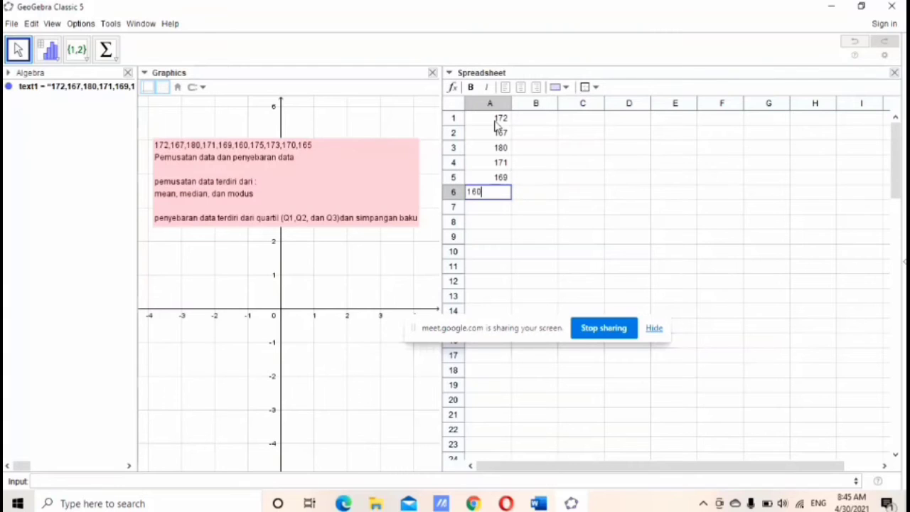
pyautogui.press('Return')
pyautogui.write('175')
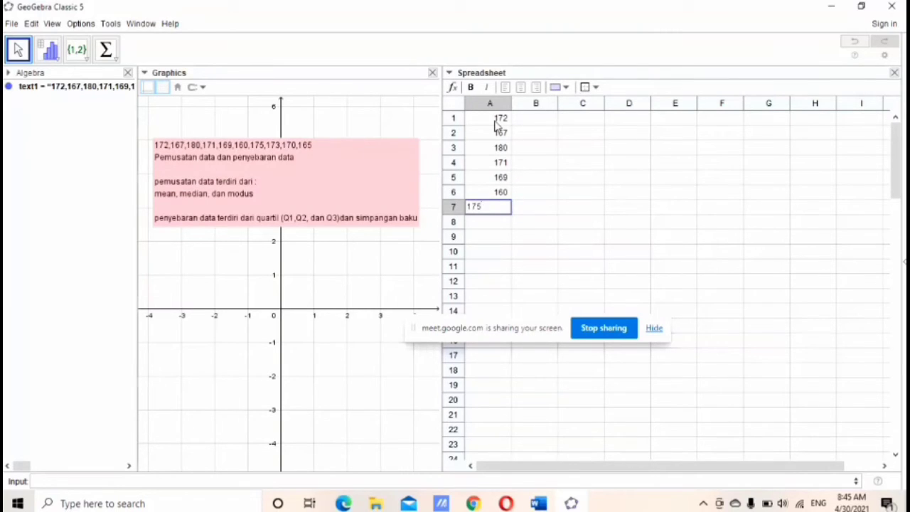
pyautogui.press('Return')
pyautogui.write('173')
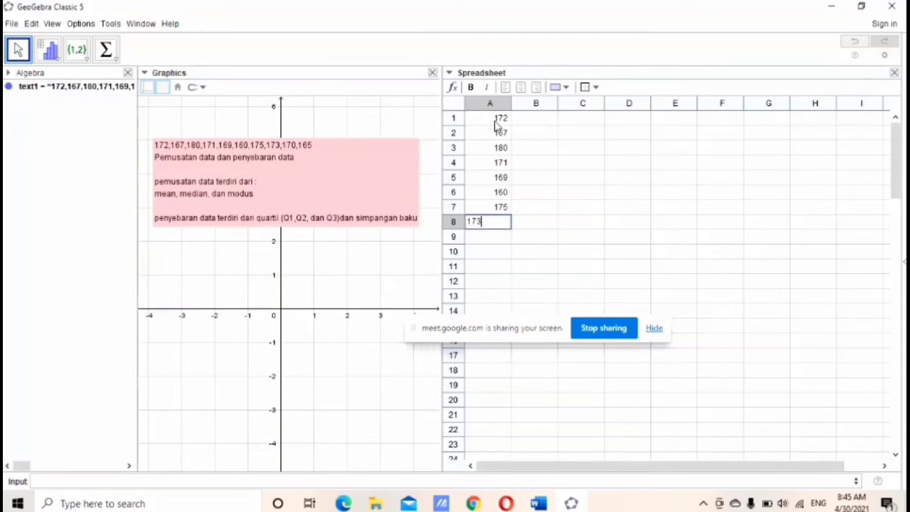
pyautogui.press('Return')
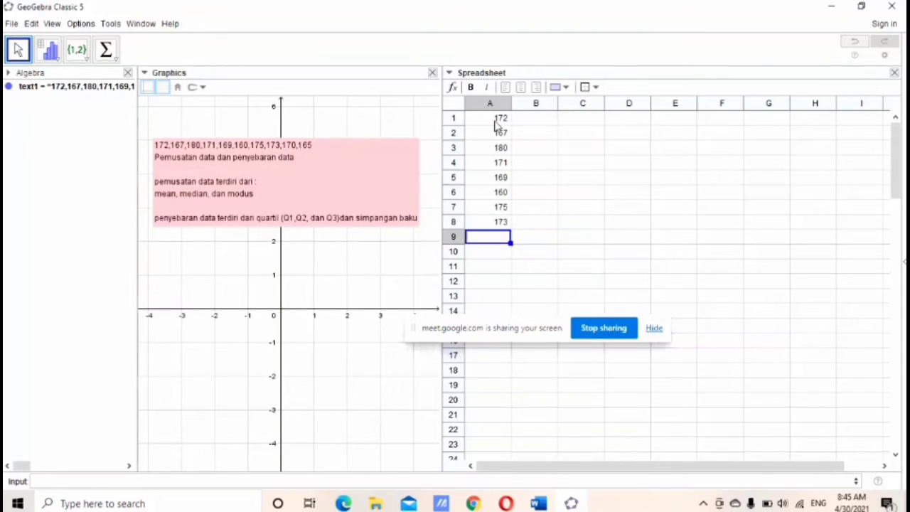
pyautogui.write('170')
pyautogui.press('Return')
pyautogui.write('165')
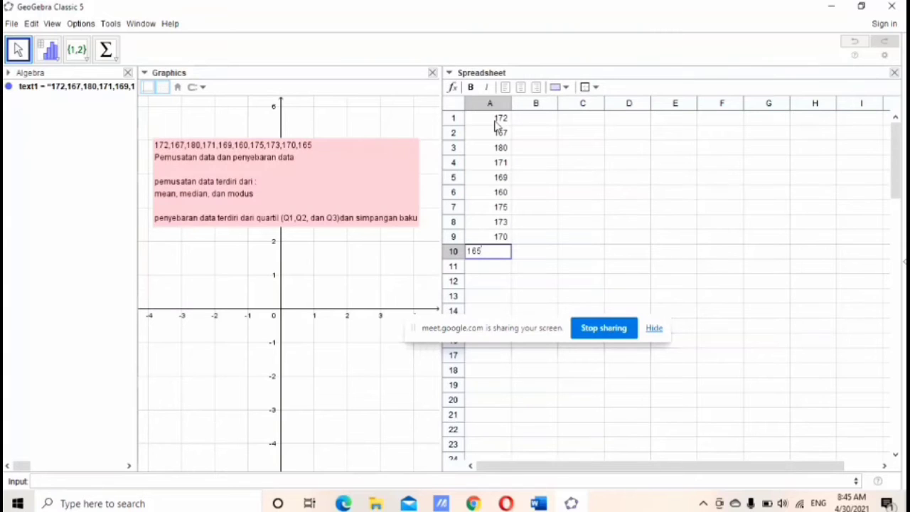
pyautogui.click(517, 323)
pyautogui.moveTo(517, 324); pyautogui.dragTo(279, 418)
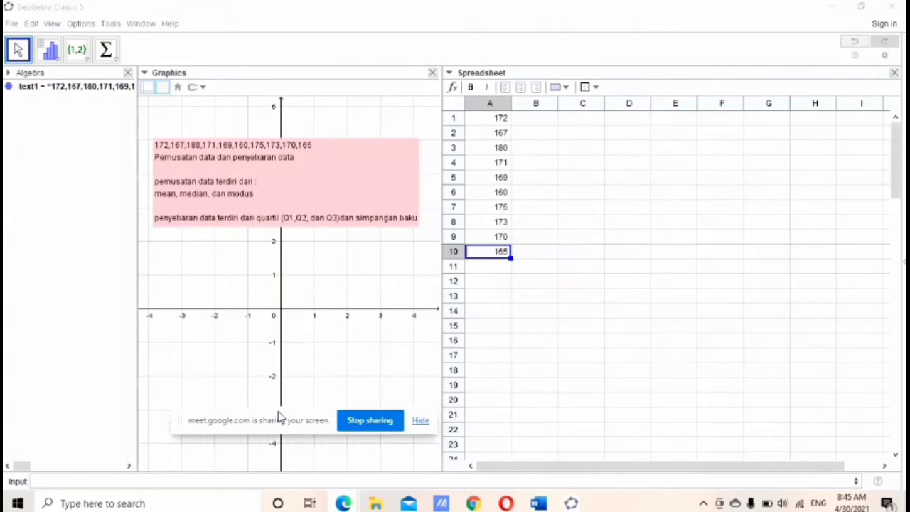
# Step: Run a One Variable Analysis on the data in cells A1 to A10
pyautogui.moveTo(501, 118); pyautogui.dragTo(501, 251)
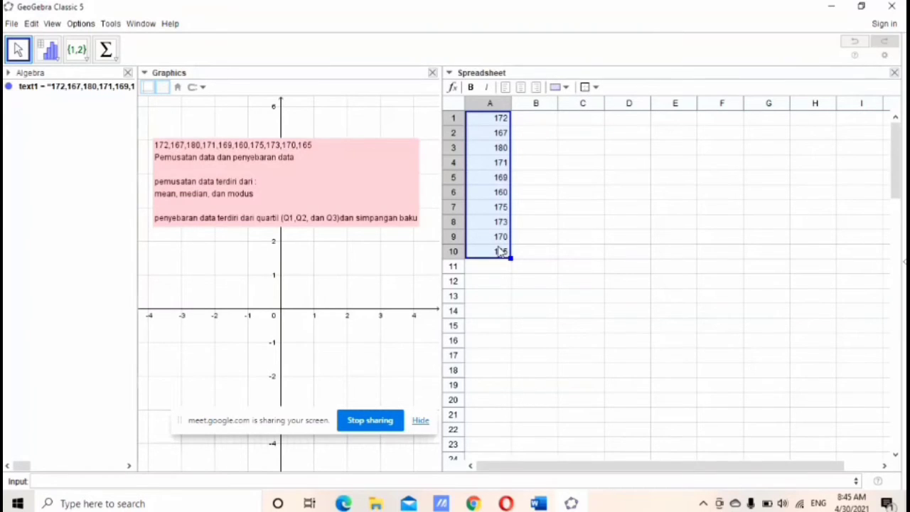
pyautogui.click(49, 51)
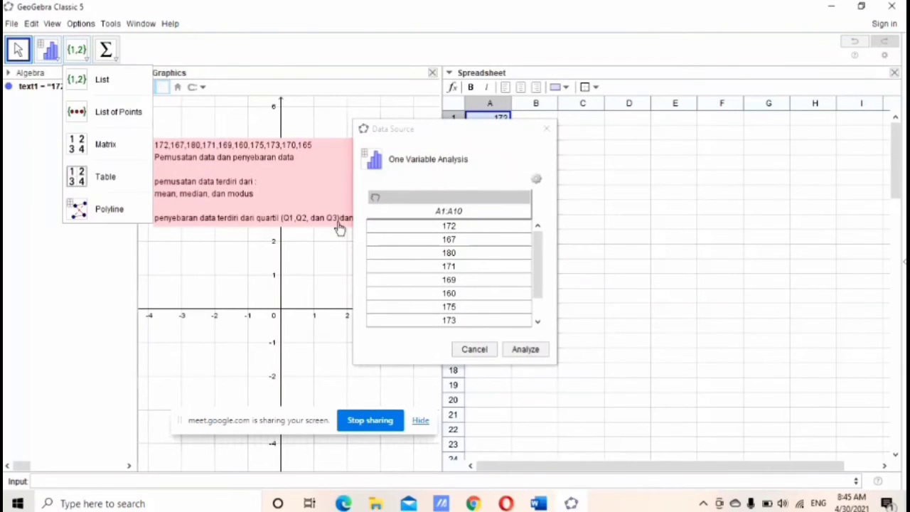
pyautogui.click(526, 350)
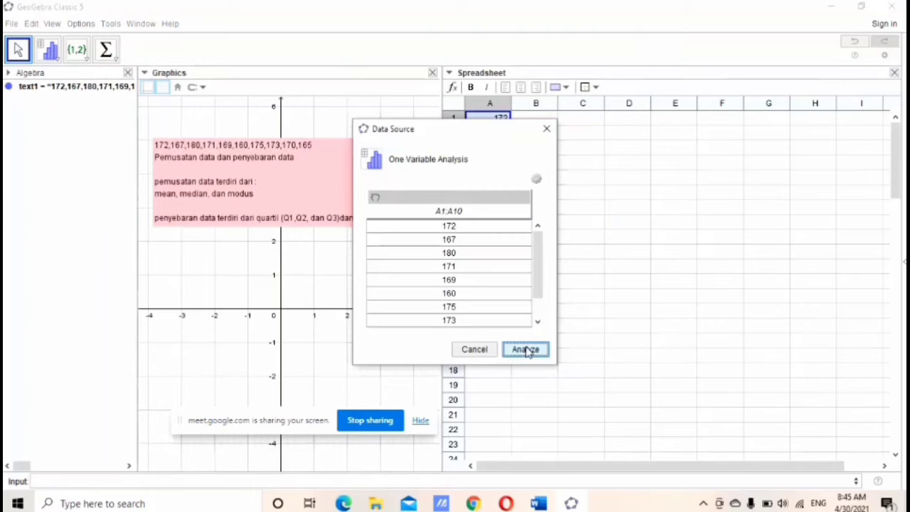
pyautogui.click(526, 350)
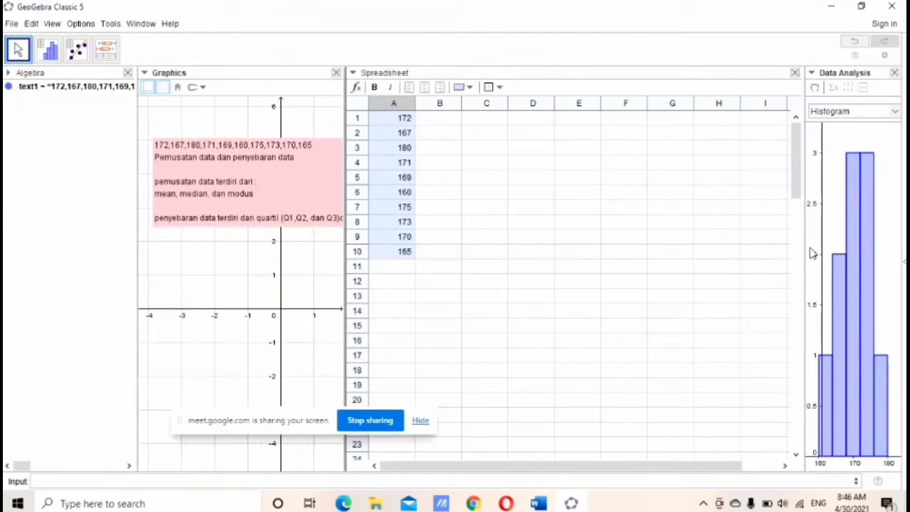
# Step: Widen the Data Analysis view, raise the histogram's number of classes to 10, and enlarge the Graphics view
pyautogui.moveTo(803, 245); pyautogui.dragTo(560, 263)
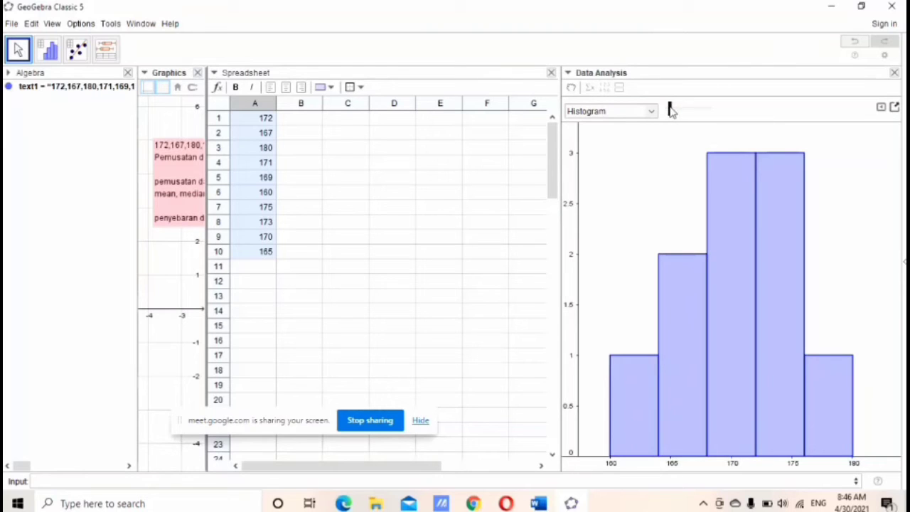
pyautogui.moveTo(670, 110); pyautogui.dragTo(683, 111)
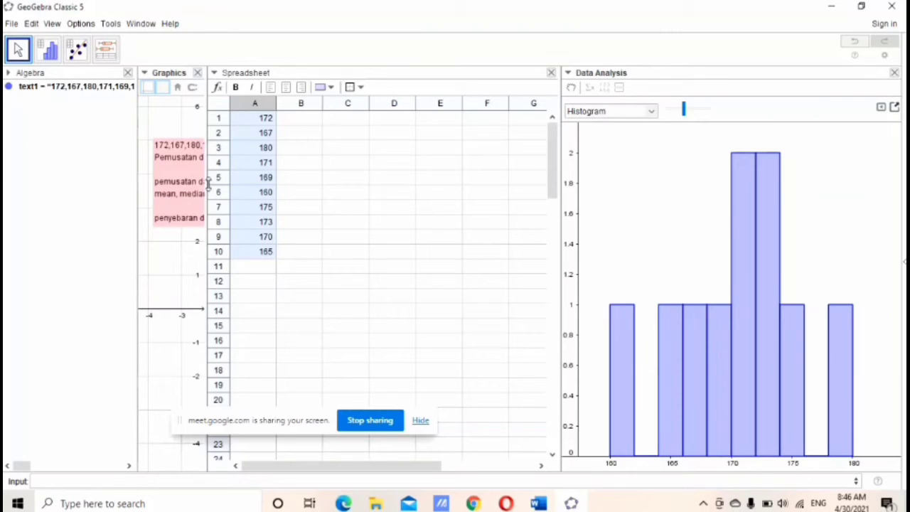
pyautogui.moveTo(206, 181); pyautogui.dragTo(345, 213)
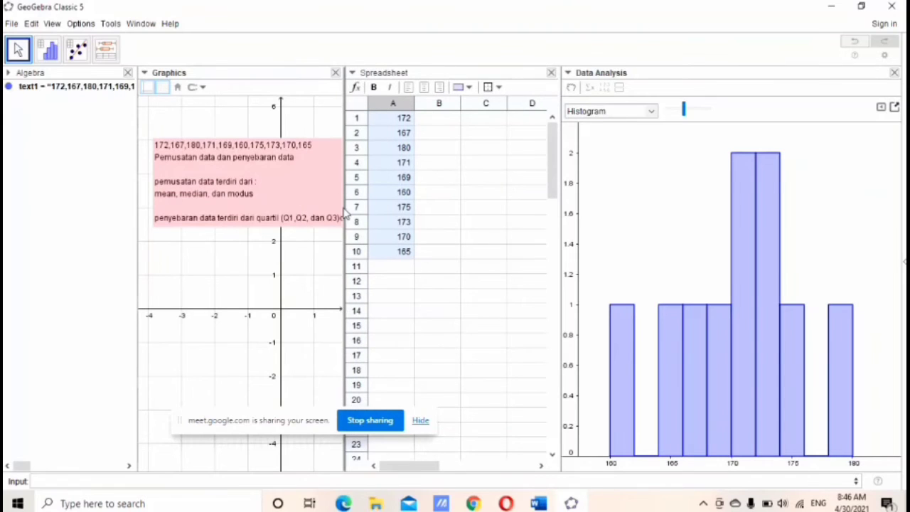
# Step: Start a new file without saving the changes and close the Data Analysis view
pyautogui.click(13, 25)
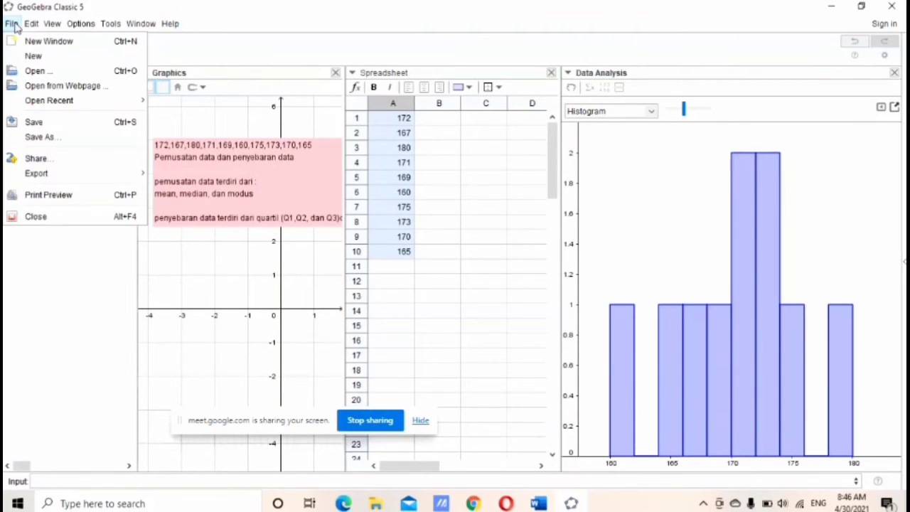
pyautogui.click(44, 63)
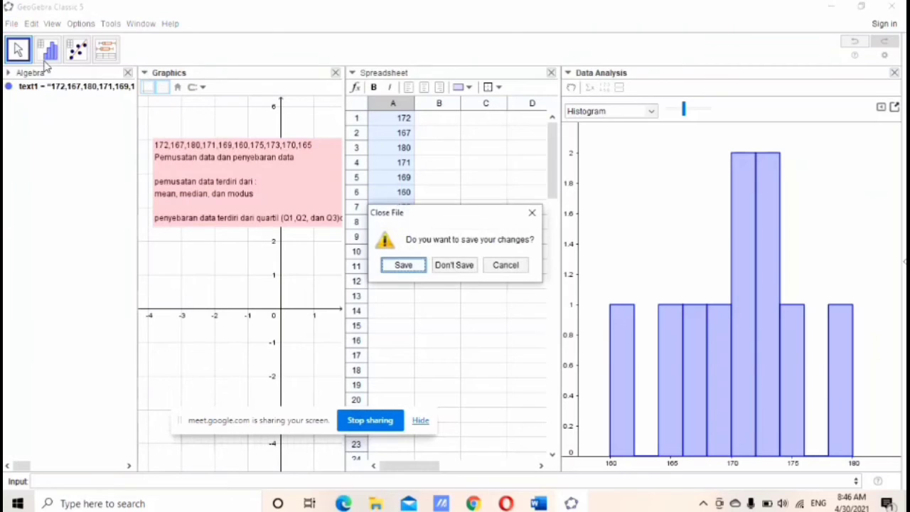
pyautogui.click(448, 266)
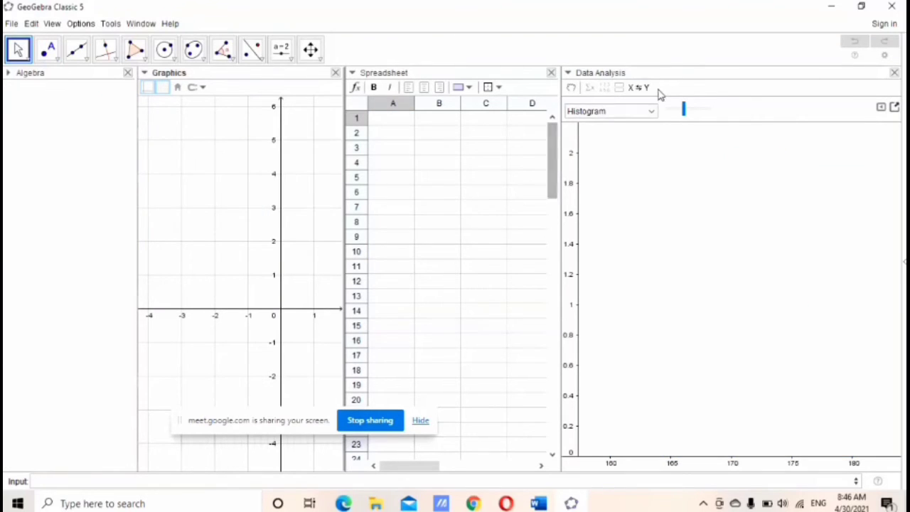
pyautogui.click(895, 72)
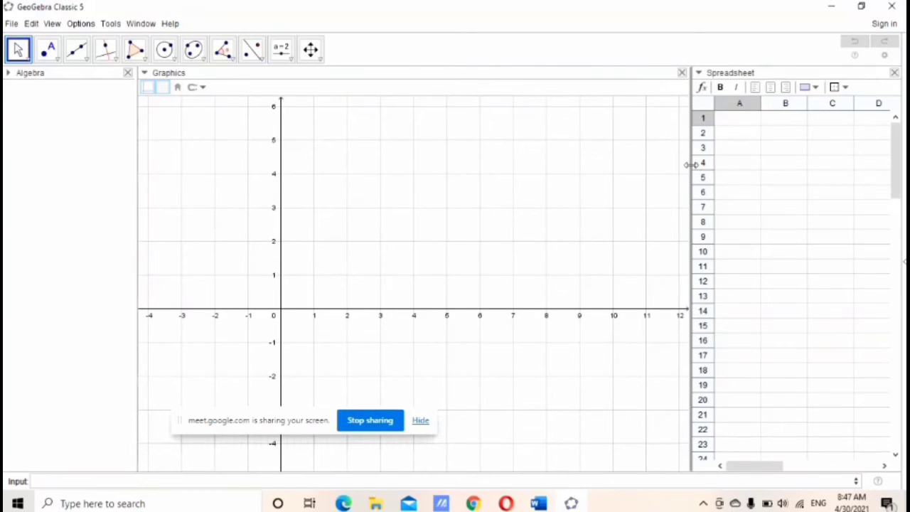
# Step: Widen the Spreadsheet view, switch to the Word document and find the 80-student exam score problem in section B
pyautogui.moveTo(690, 163); pyautogui.dragTo(560, 188)
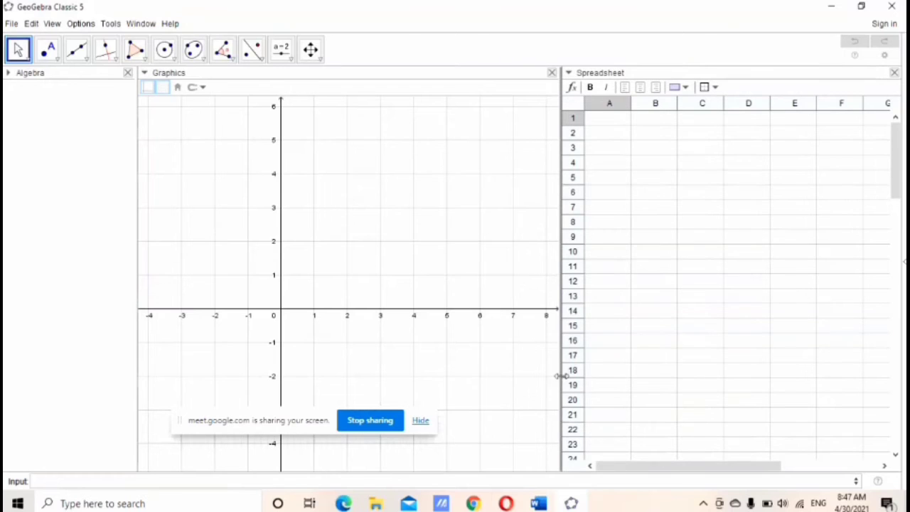
pyautogui.click(538, 503)
pyautogui.doubleClick(456, 294)
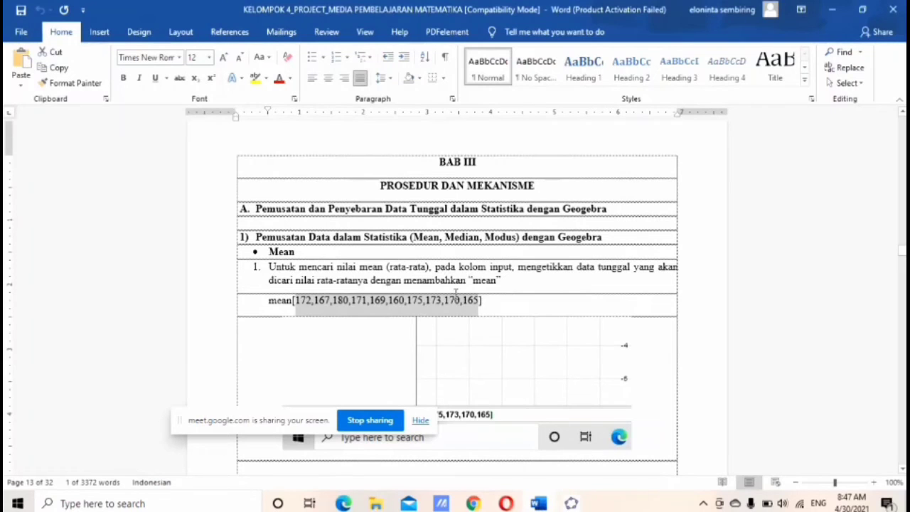
pyautogui.scroll(-20, 456, 295)
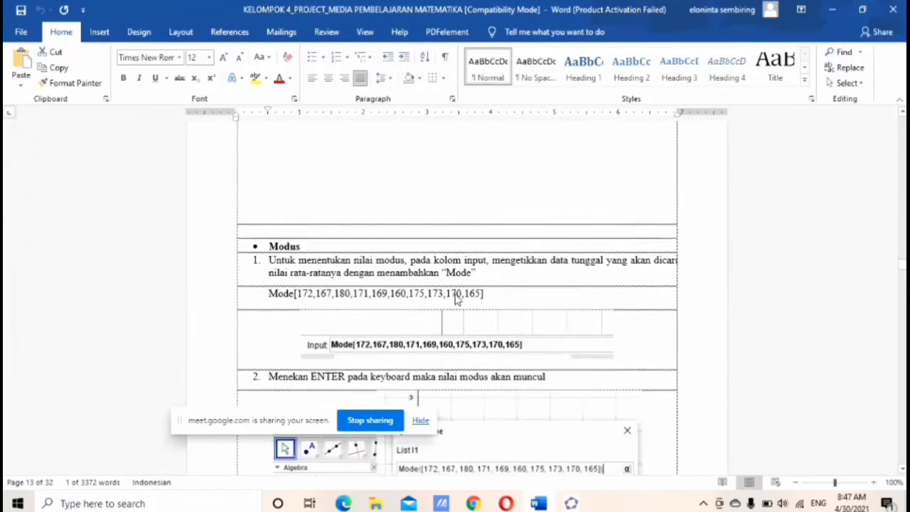
pyautogui.scroll(-20, 456, 294)
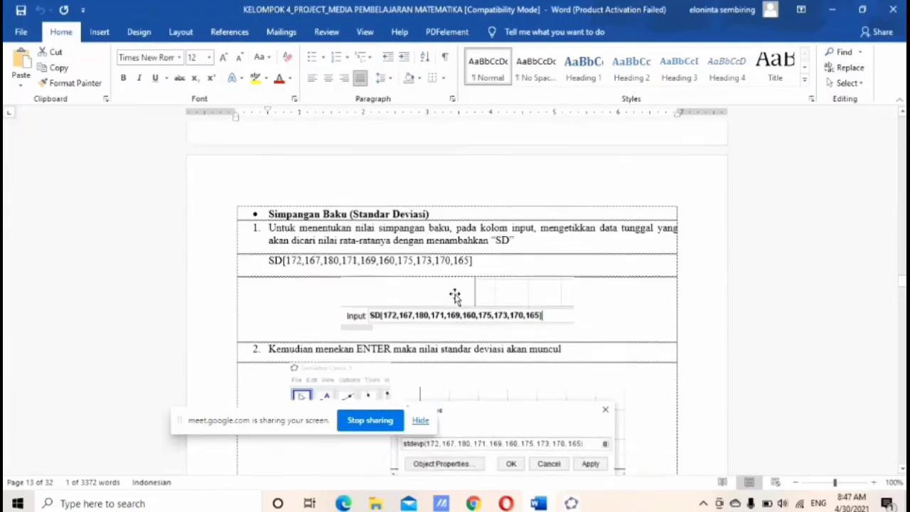
pyautogui.scroll(-20, 456, 294)
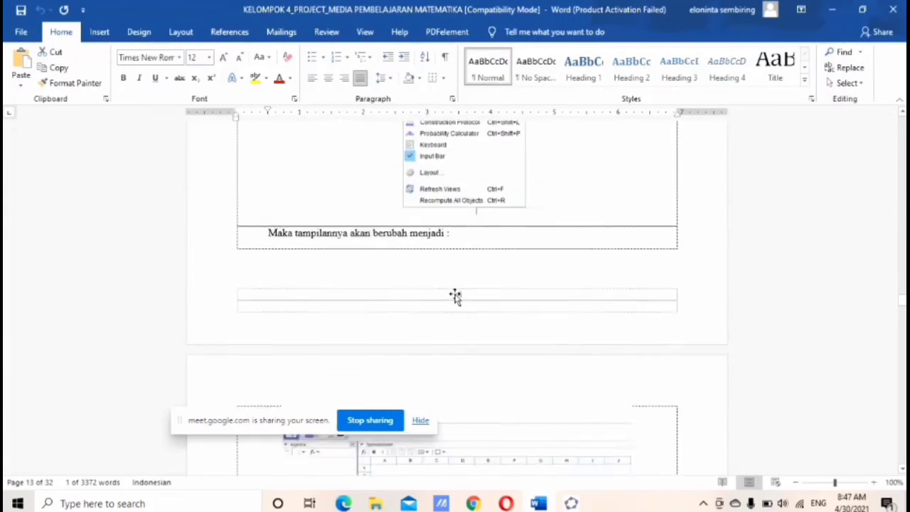
pyautogui.scroll(-15, 456, 297)
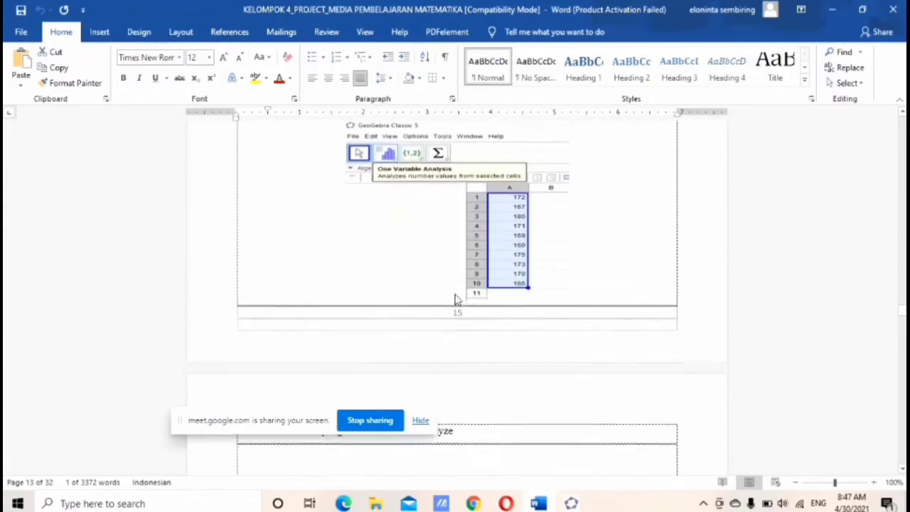
pyautogui.scroll(-15, 455, 297)
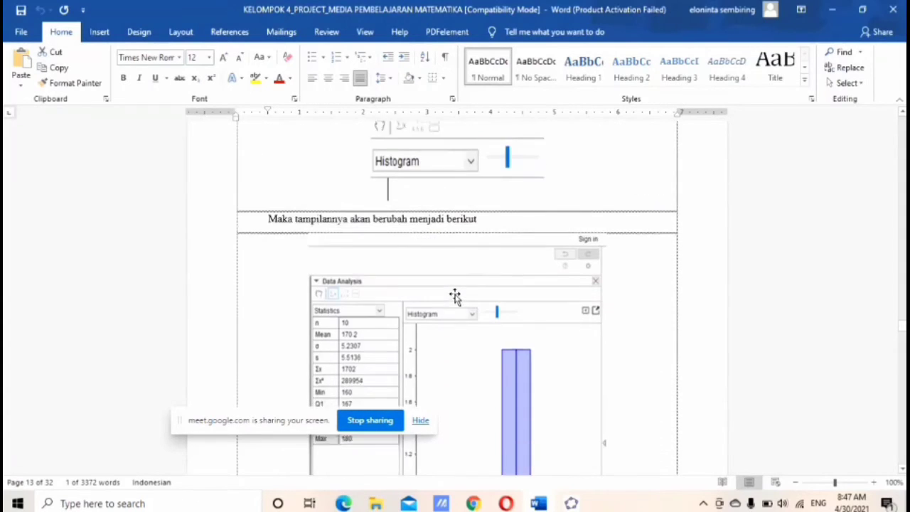
pyautogui.scroll(-15, 455, 296)
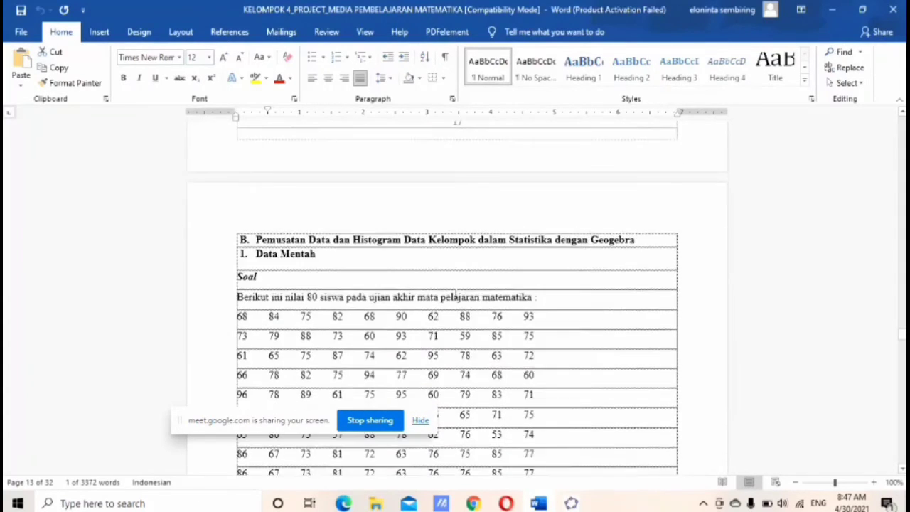
pyautogui.scroll(-8, 456, 296)
pyautogui.scroll(1, 455, 296)
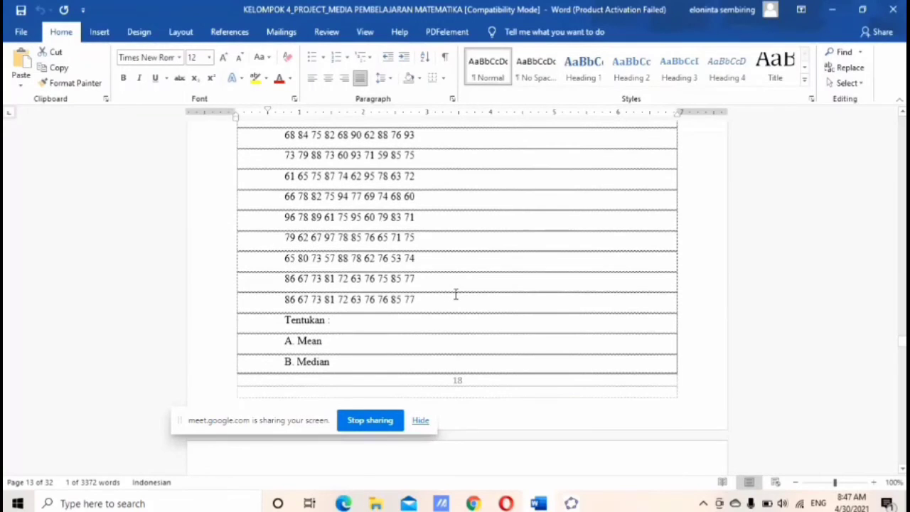
# Step: Copy the second version of the problem text, from "Berikut ini nilai 80 siswa" through "D. Histogram"
pyautogui.click(455, 294)
pyautogui.scroll(3, 457, 292)
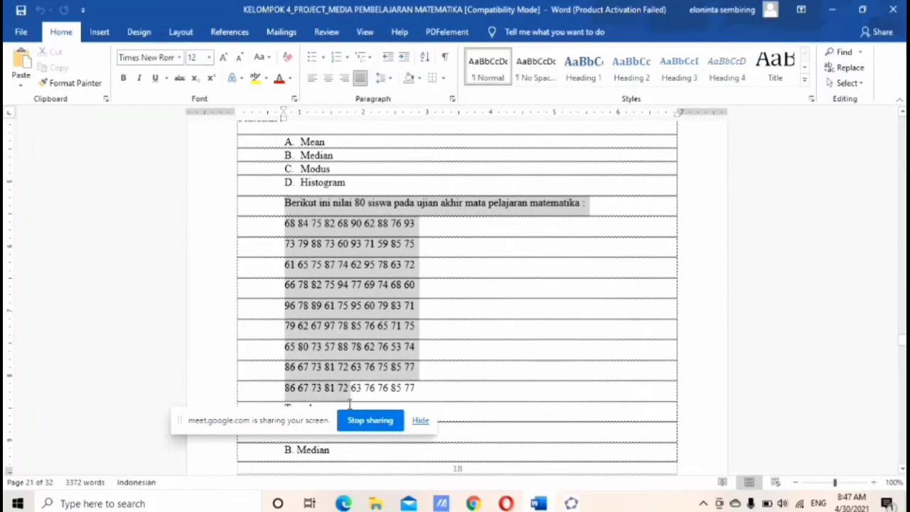
pyautogui.scroll(-3, 348, 402)
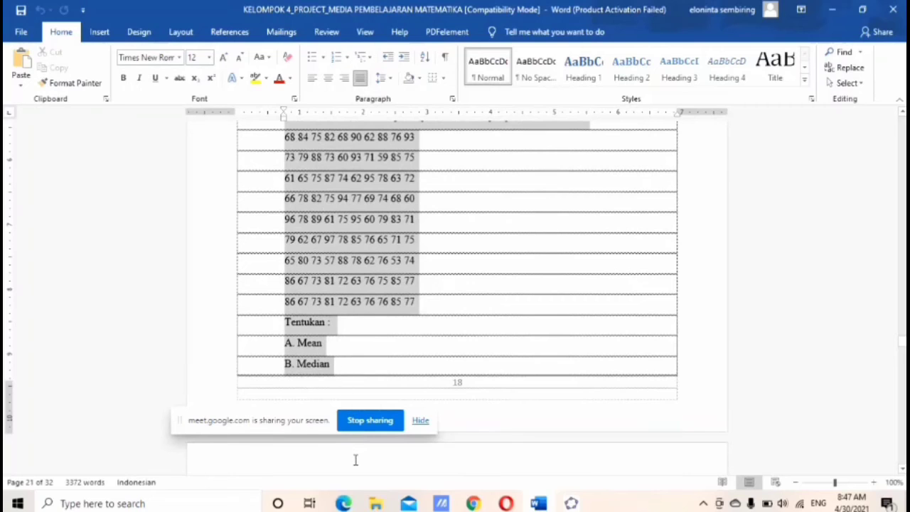
pyautogui.scroll(-1, 355, 460)
pyautogui.scroll(-1, 350, 455)
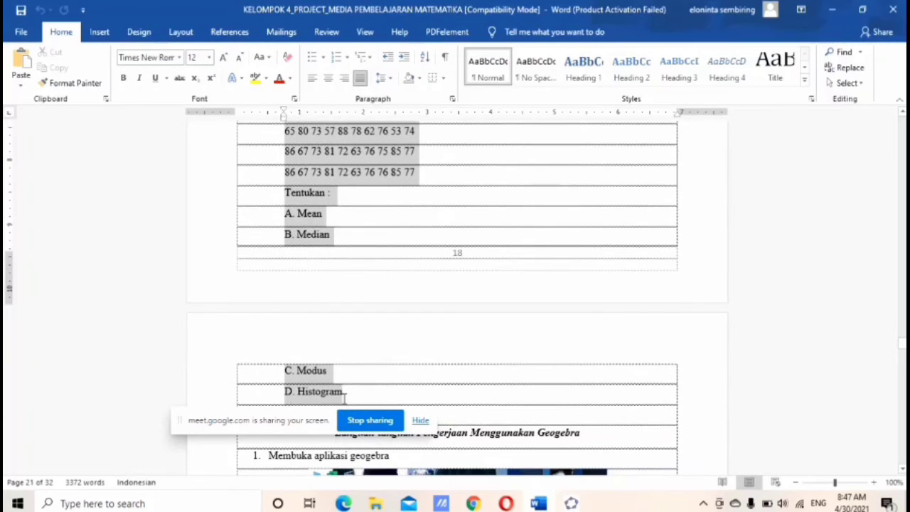
pyautogui.moveTo(344, 398); pyautogui.dragTo(345, 402)
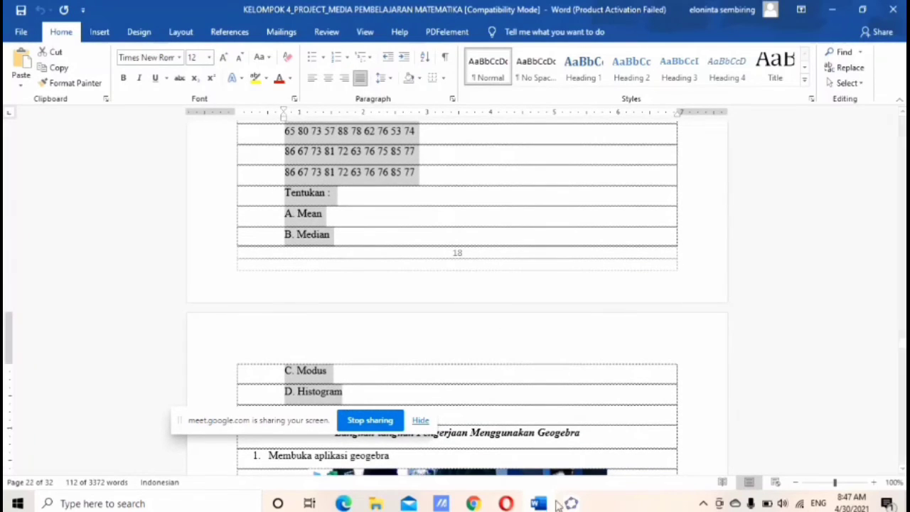
# Step: Switch to GeoGebra and insert the copied problem as a text object in the upper part of the Graphics view
pyautogui.hotkey('alt', 'Tab')
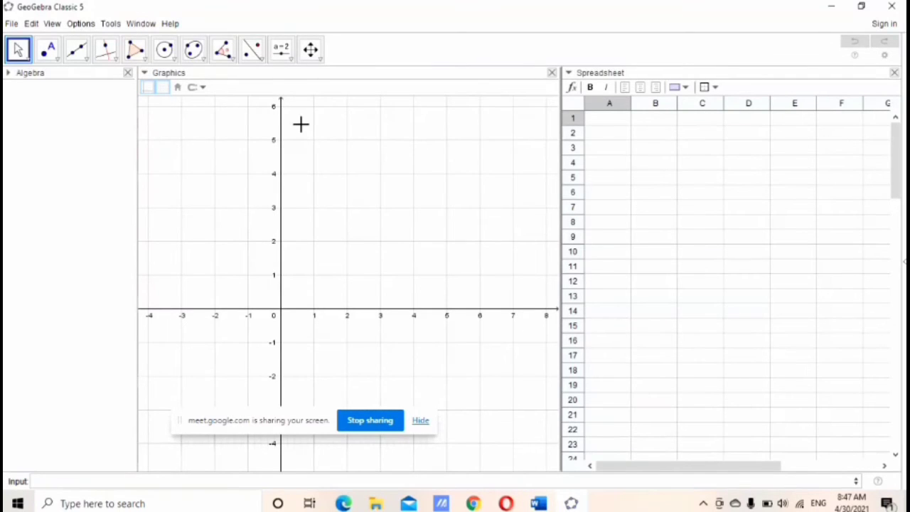
pyautogui.click(287, 60)
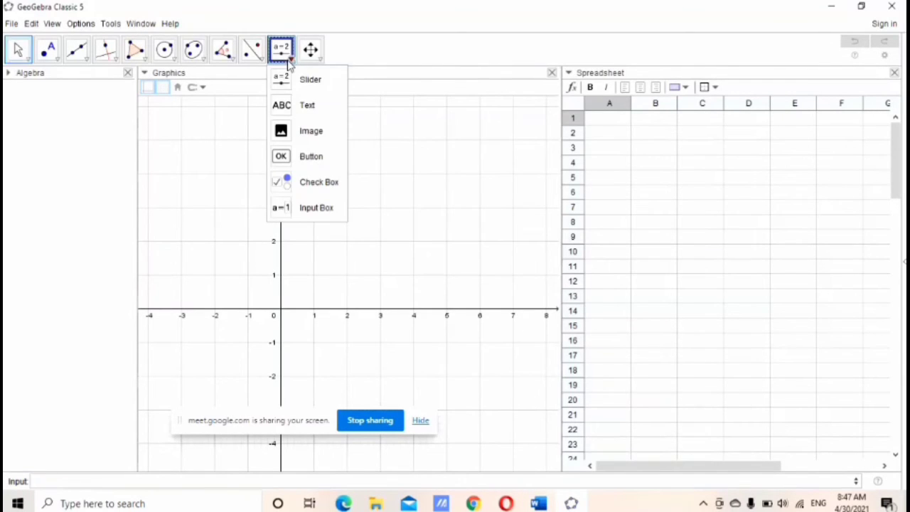
pyautogui.click(305, 104)
pyautogui.click(205, 159)
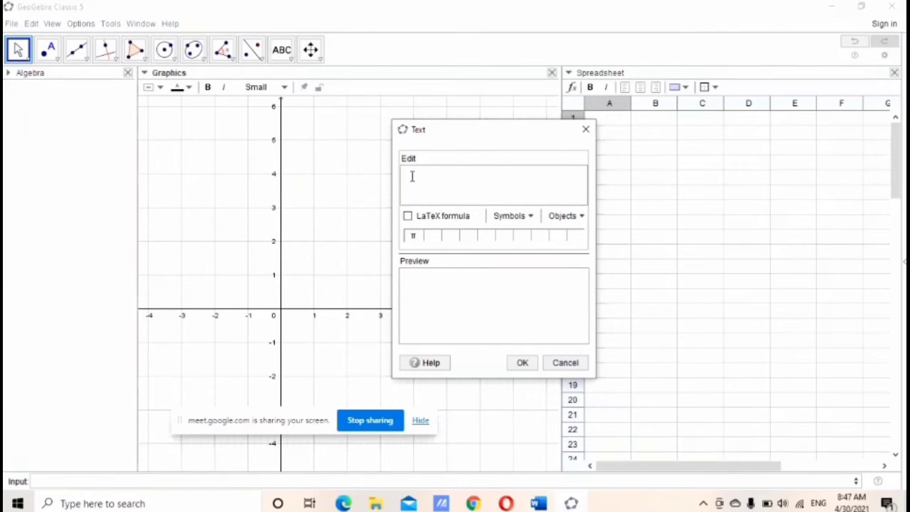
pyautogui.hotkey('ctrl', 'v')
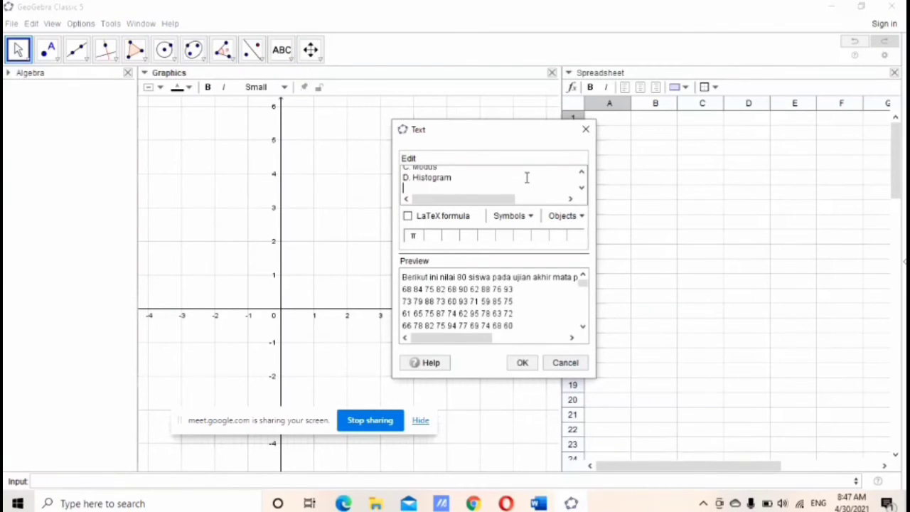
pyautogui.click(521, 364)
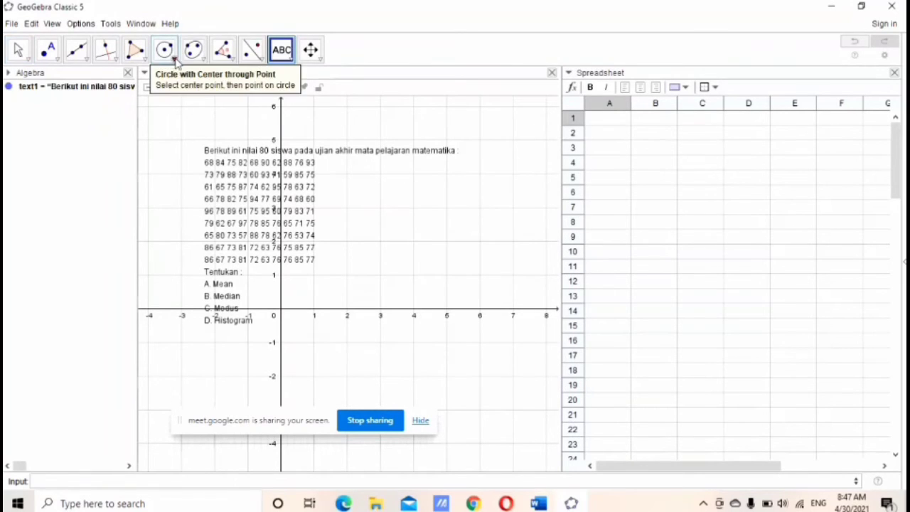
pyautogui.click(152, 88)
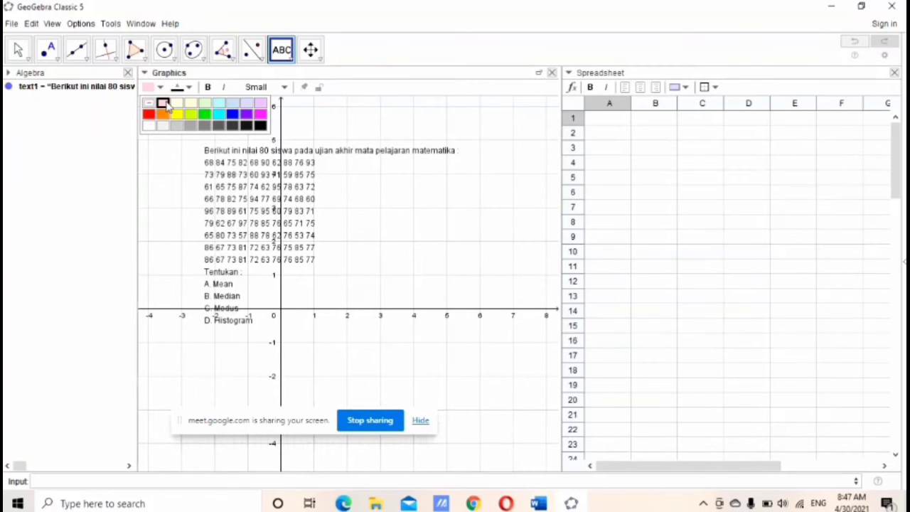
pyautogui.click(258, 197)
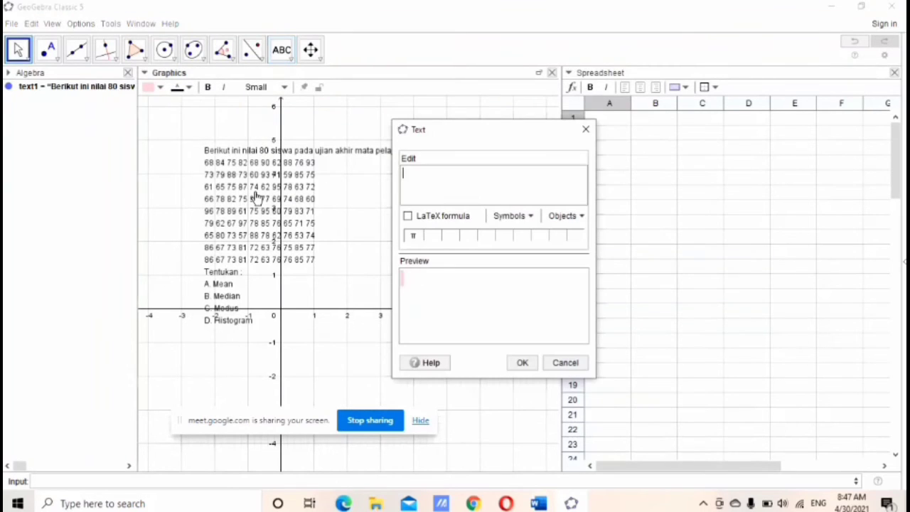
pyautogui.click(585, 129)
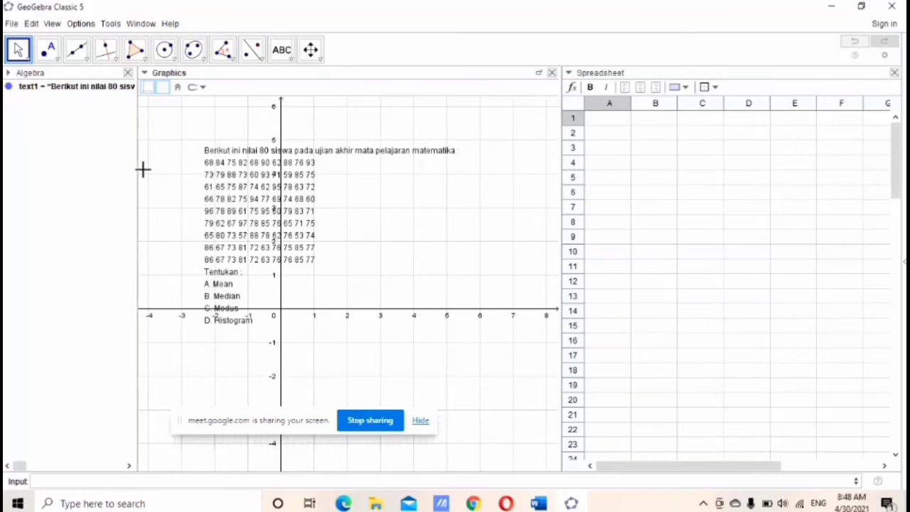
# Step: Give the problem text in the Graphics view a light pink background
pyautogui.click(19, 55)
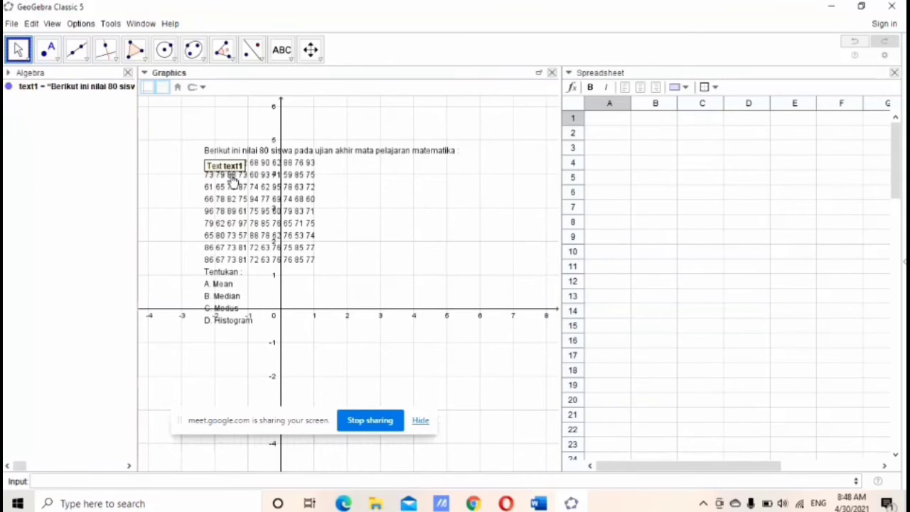
pyautogui.click(232, 179)
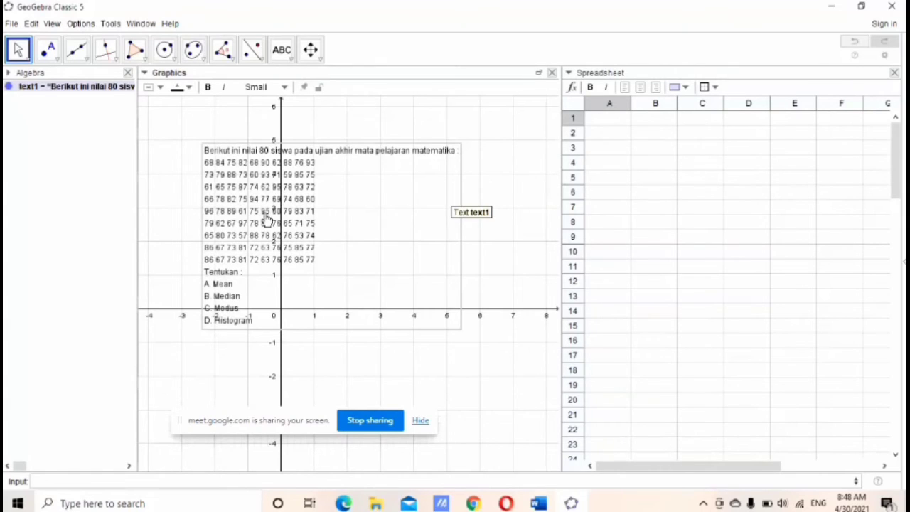
pyautogui.click(159, 87)
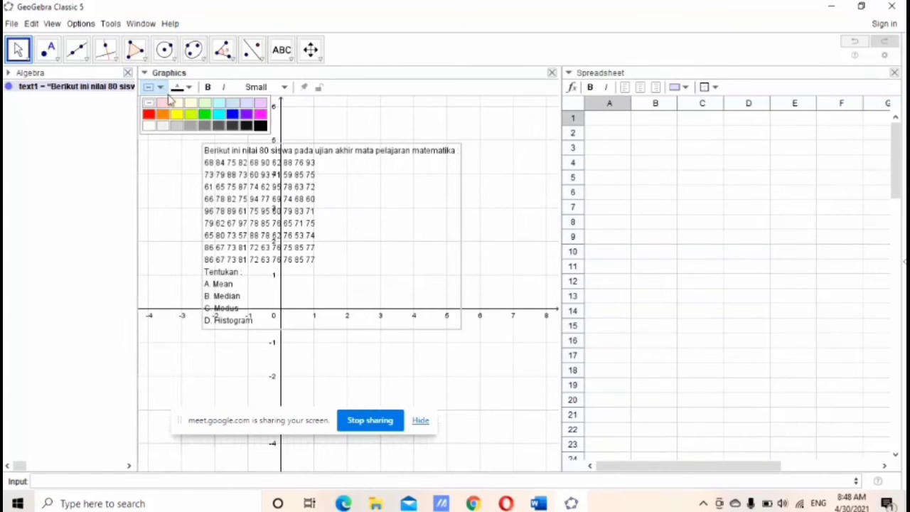
pyautogui.click(162, 103)
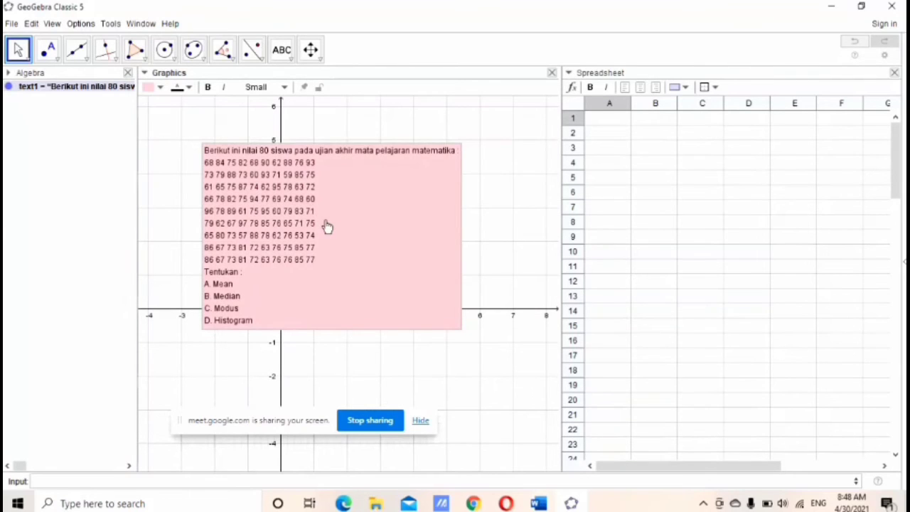
# Step: Move the problem text to the left edge of the Graphics view and widen the Spreadsheet view up to the text
pyautogui.moveTo(326, 225); pyautogui.dragTo(308, 206)
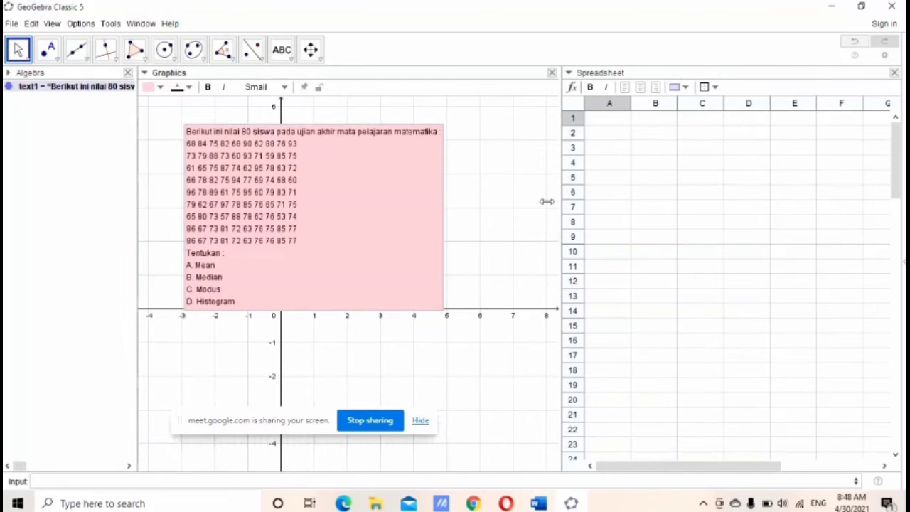
pyautogui.moveTo(406, 219); pyautogui.dragTo(357, 223)
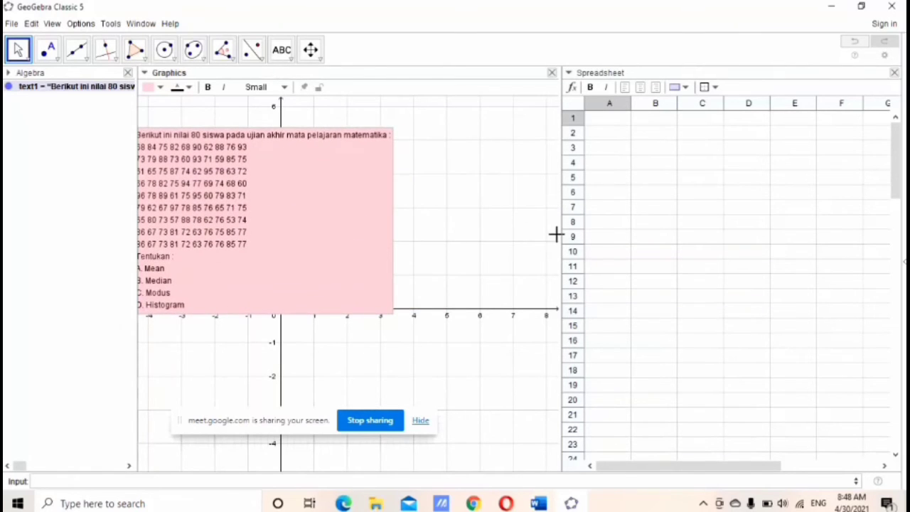
pyautogui.moveTo(560, 235); pyautogui.dragTo(405, 248)
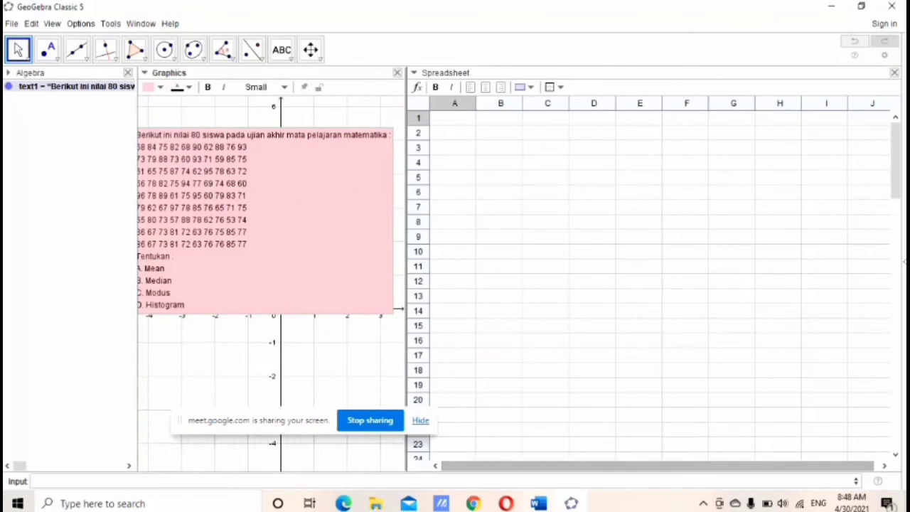
# Step: Switch to Word and copy the nine-row, ten-column table of exam scores under "Data Mentah"
pyautogui.click(538, 503)
pyautogui.scroll(5, 359, 177)
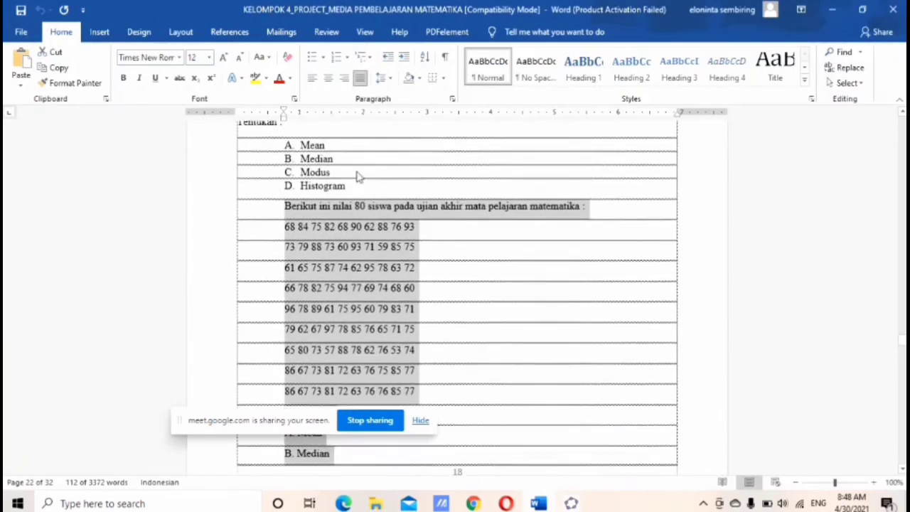
pyautogui.scroll(4, 359, 177)
pyautogui.scroll(3, 359, 171)
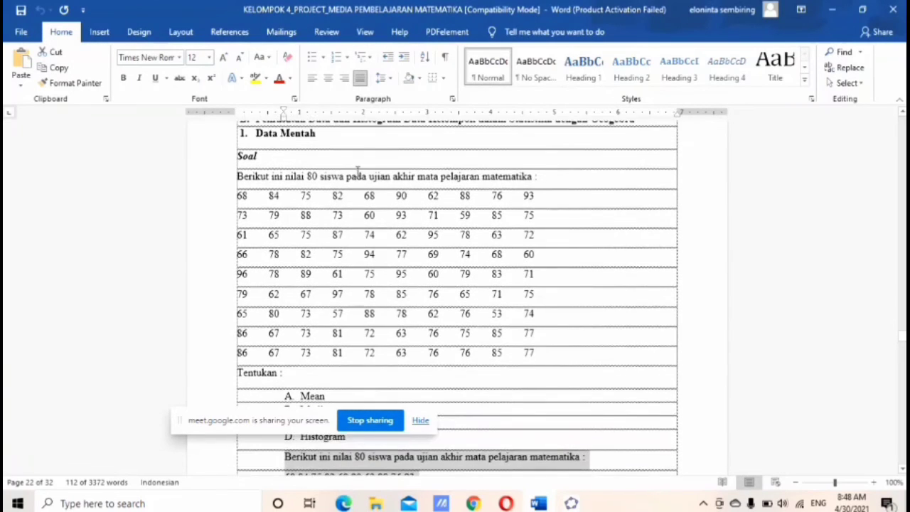
pyautogui.moveTo(239, 222); pyautogui.dragTo(530, 377)
pyautogui.hotkey('ctrl', 'c')
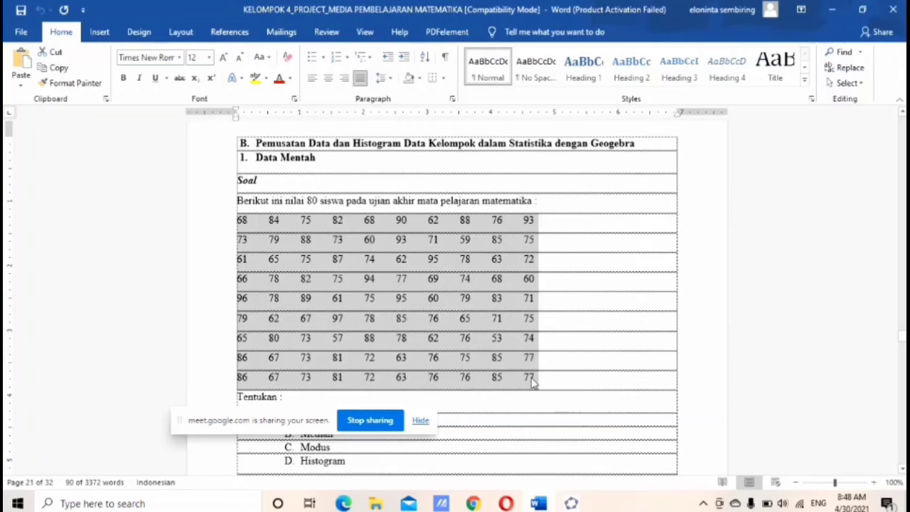
# Step: Switch to GeoGebra and paste the copied exam scores into the spreadsheet starting at cell A1
pyautogui.click(575, 502)
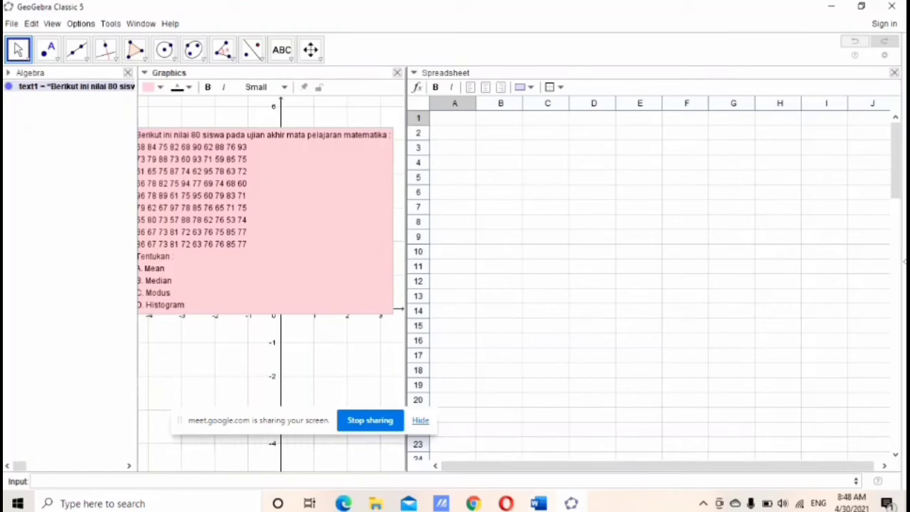
pyautogui.click(449, 121)
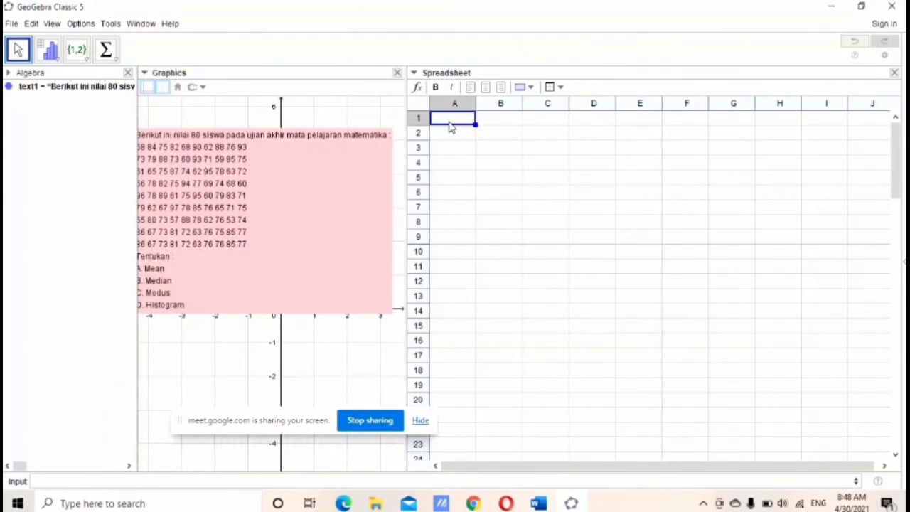
pyautogui.hotkey('ctrl', 'v')
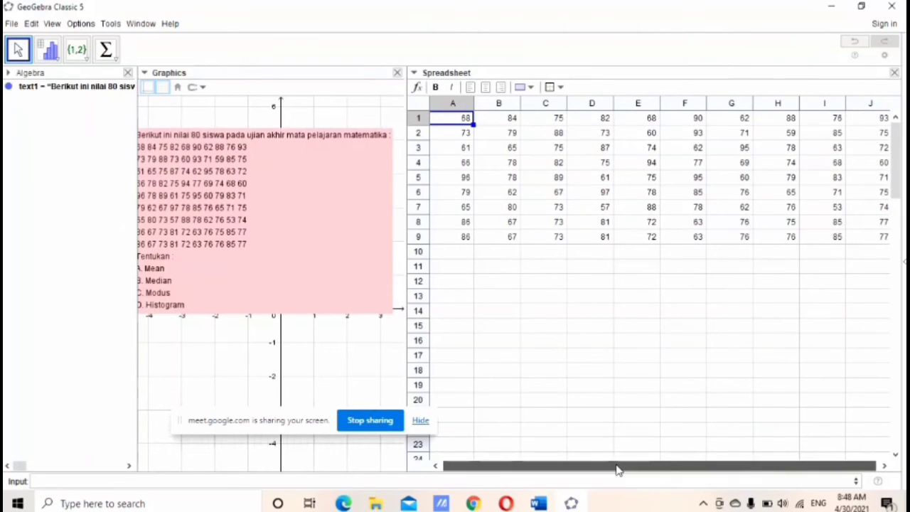
pyautogui.moveTo(619, 470)
pyautogui.mouseDown()
pyautogui.moveTo(660, 469)
pyautogui.moveTo(611, 465)
pyautogui.mouseUp()
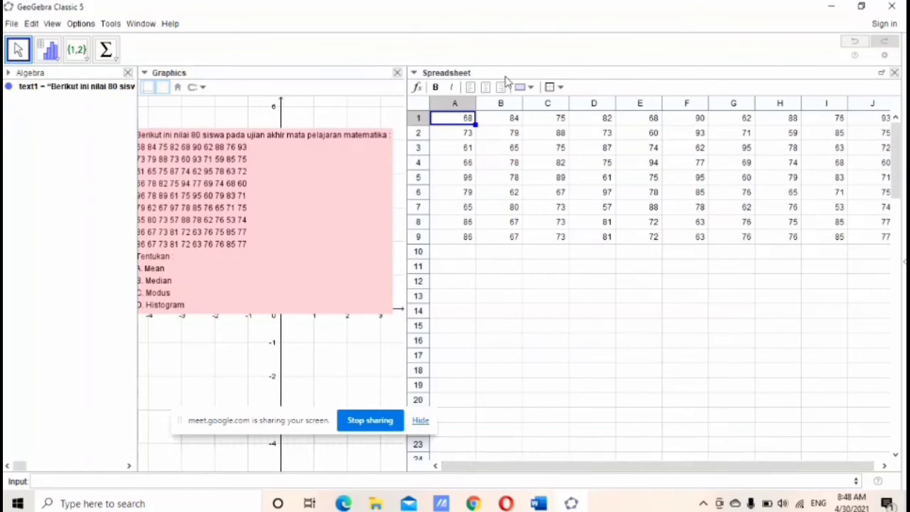
# Step: Delete the scores in cells A9:J9, the extra ninth row of the pasted table
pyautogui.moveTo(457, 241); pyautogui.dragTo(885, 238)
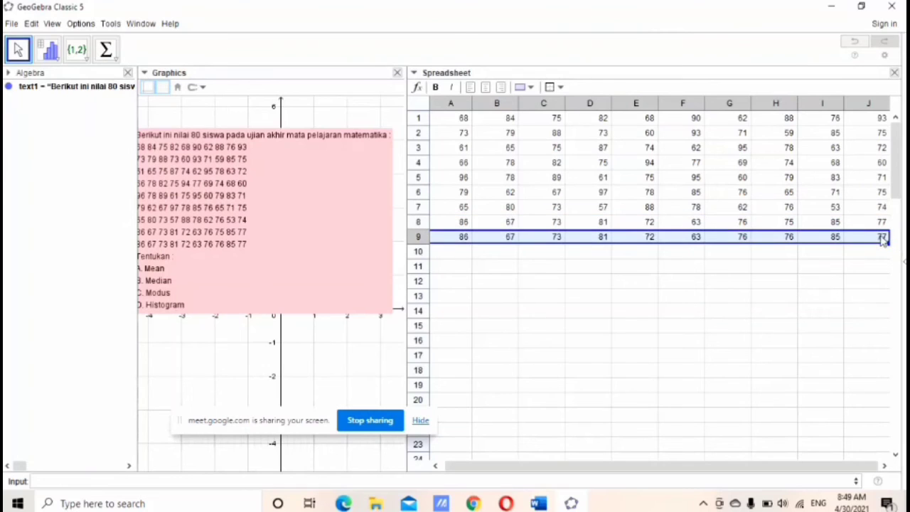
pyautogui.press('Delete')
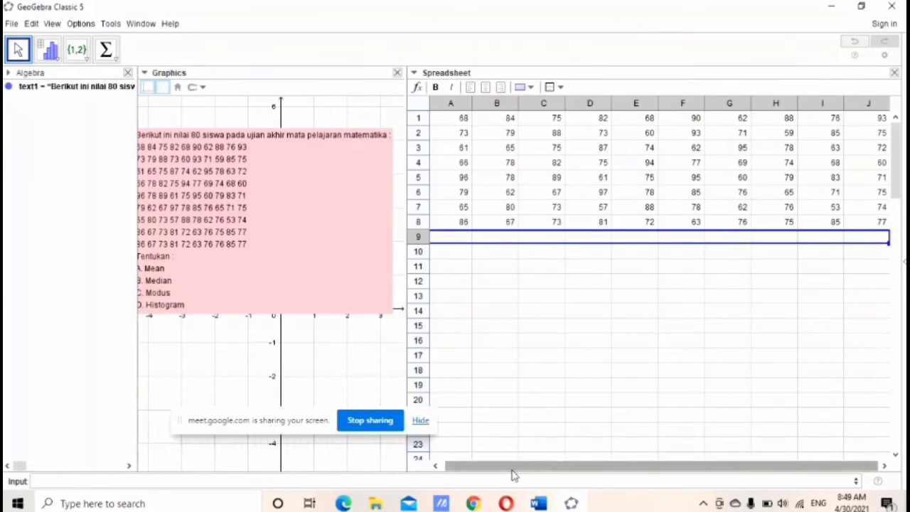
# Step: Create a list from the 80 exam scores in spreadsheet cells A1:J8
pyautogui.moveTo(511, 469); pyautogui.dragTo(477, 469)
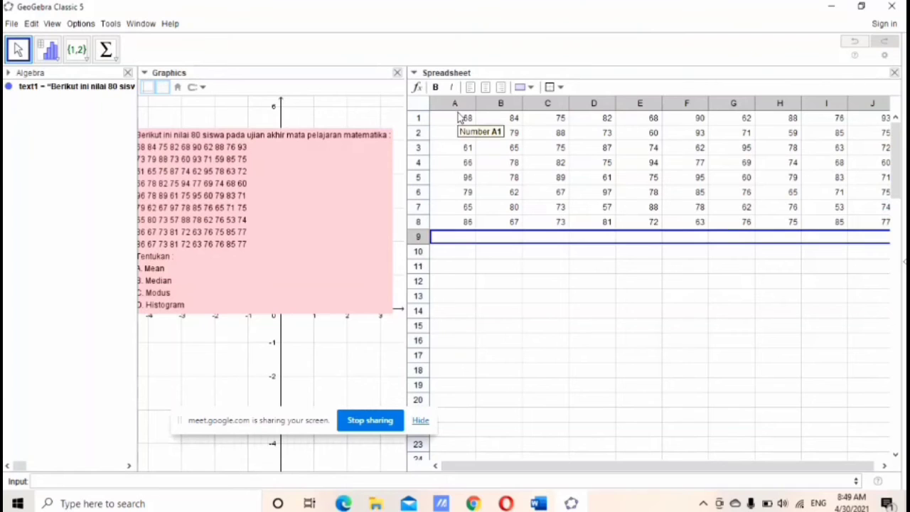
pyautogui.moveTo(460, 117); pyautogui.dragTo(878, 222)
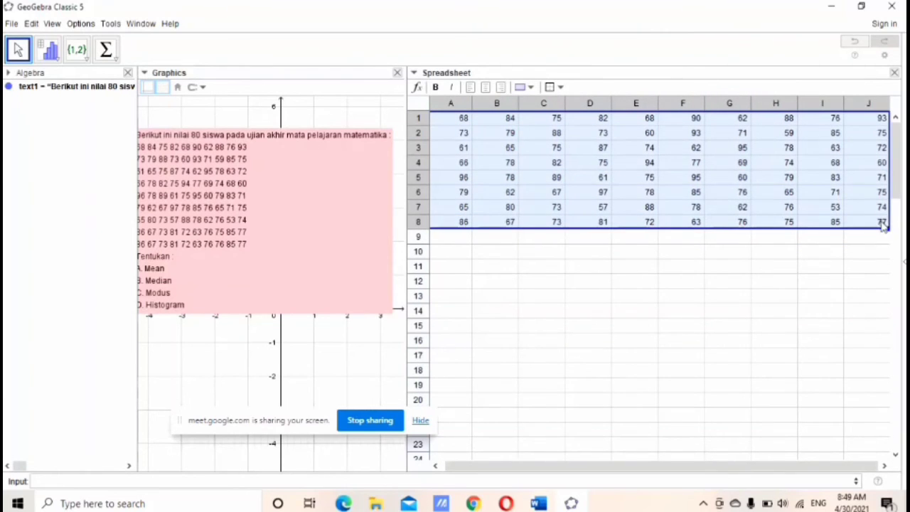
pyautogui.rightClick(693, 180)
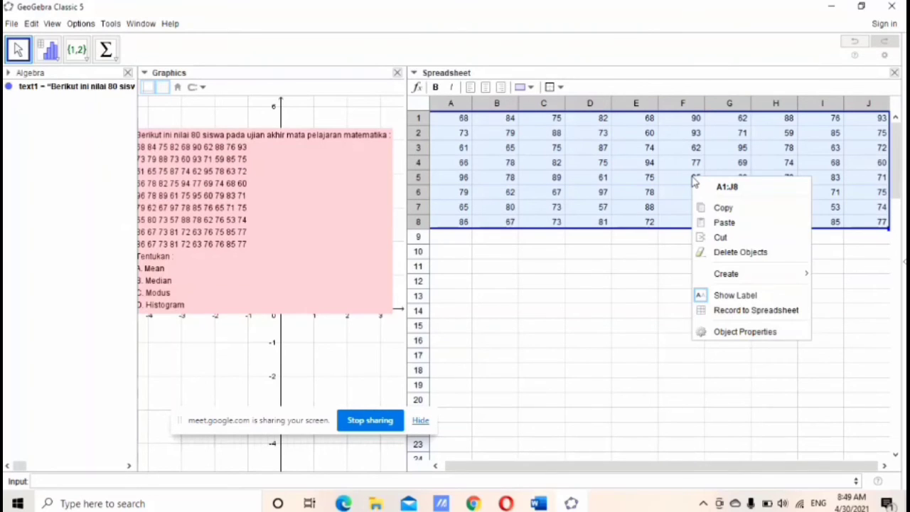
pyautogui.moveTo(757, 276)
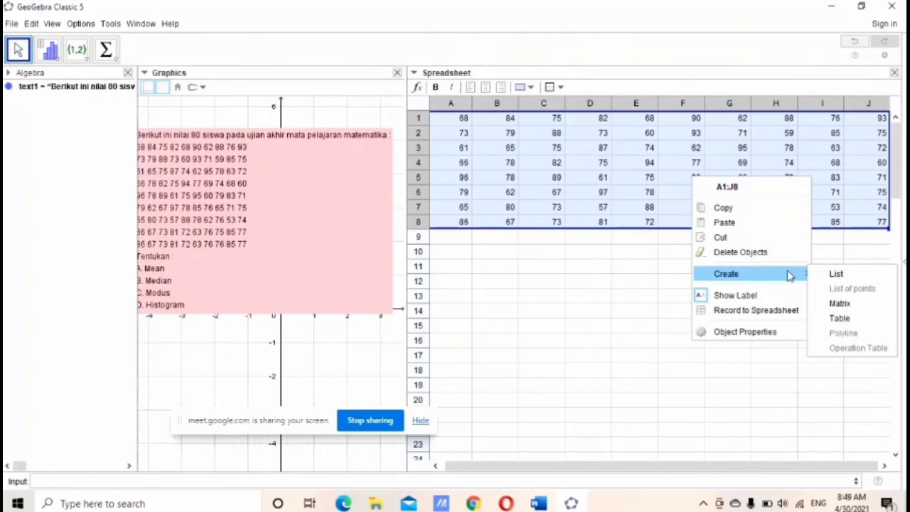
pyautogui.click(816, 275)
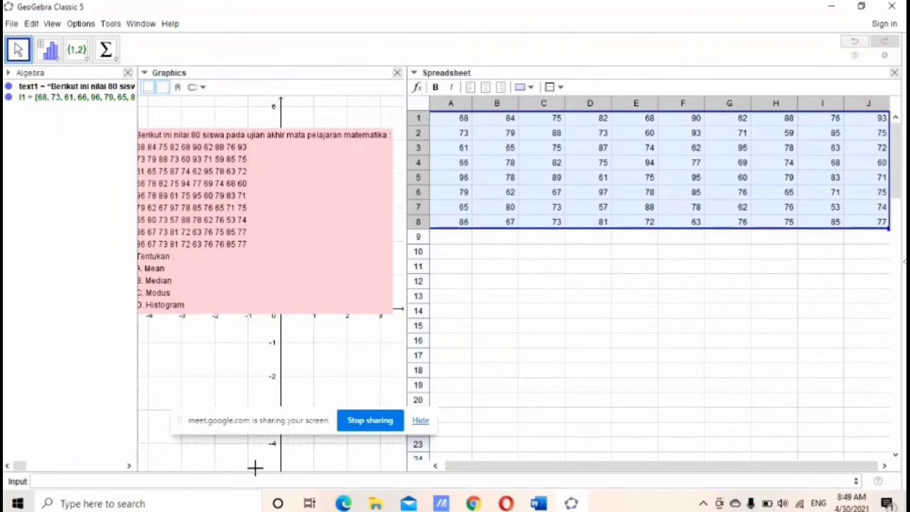
# Step: Calculate the mean of the score list with the raw-data form of the command, mean(l1)
pyautogui.click(207, 482)
pyautogui.write('mea')
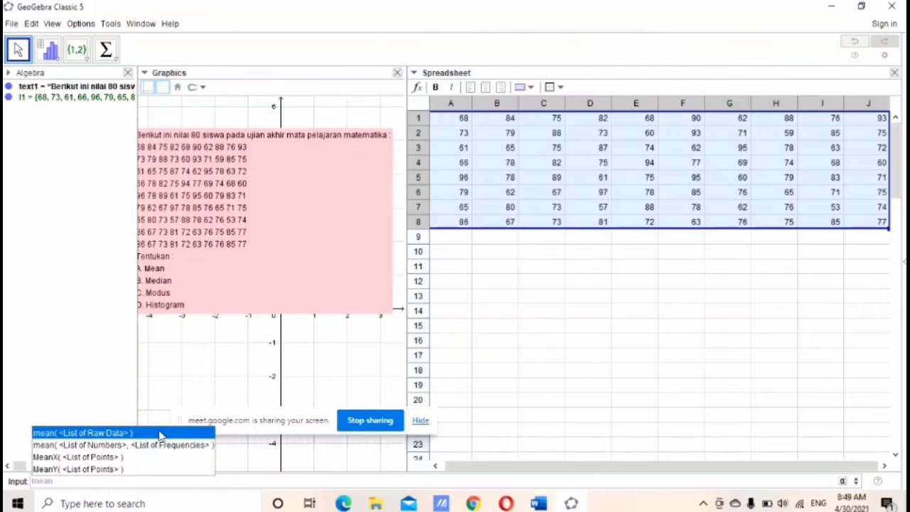
pyautogui.write('n')
pyautogui.click(86, 433)
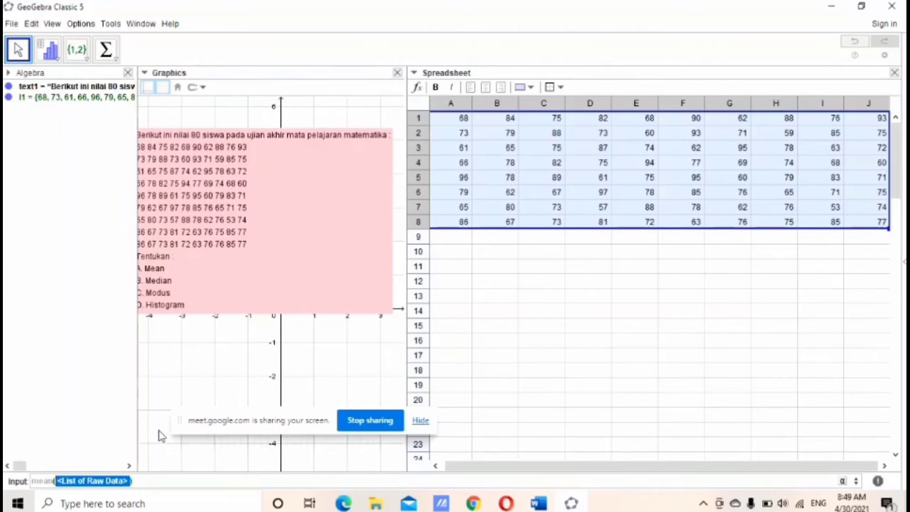
pyautogui.write('l1')
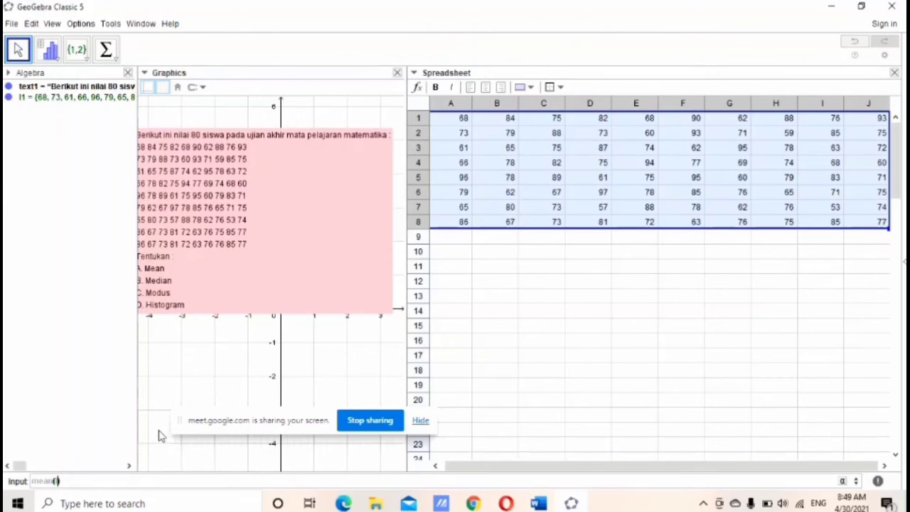
pyautogui.write('l1')
pyautogui.press('Return')
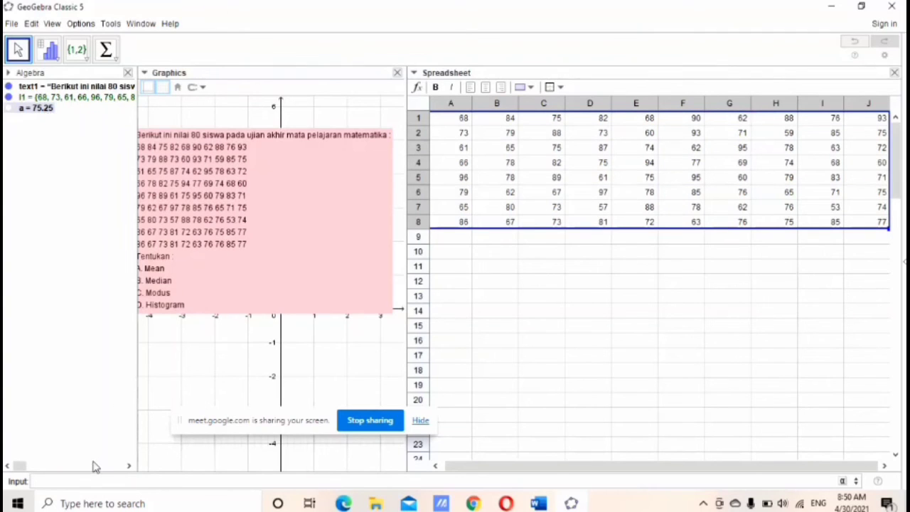
# Step: Calculate the median of the score list with the raw-data form of the command, Median(l1)
pyautogui.write('median')
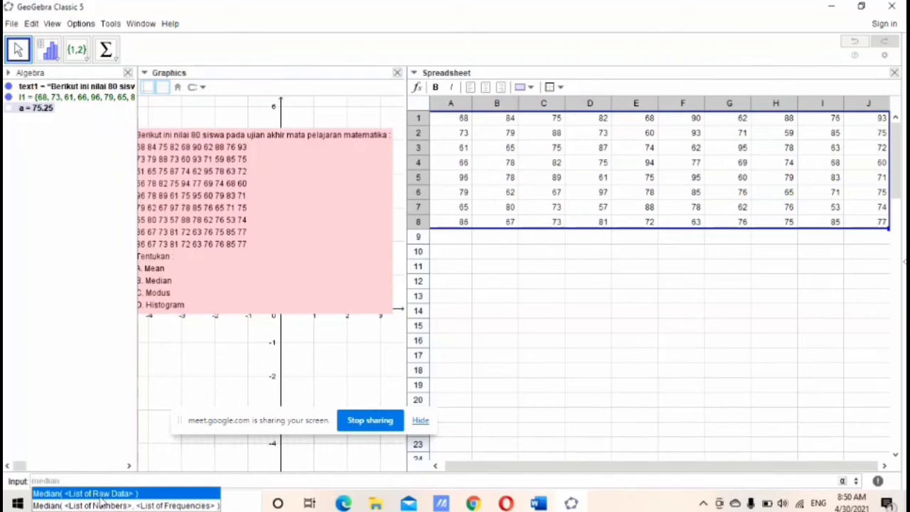
pyautogui.click(100, 497)
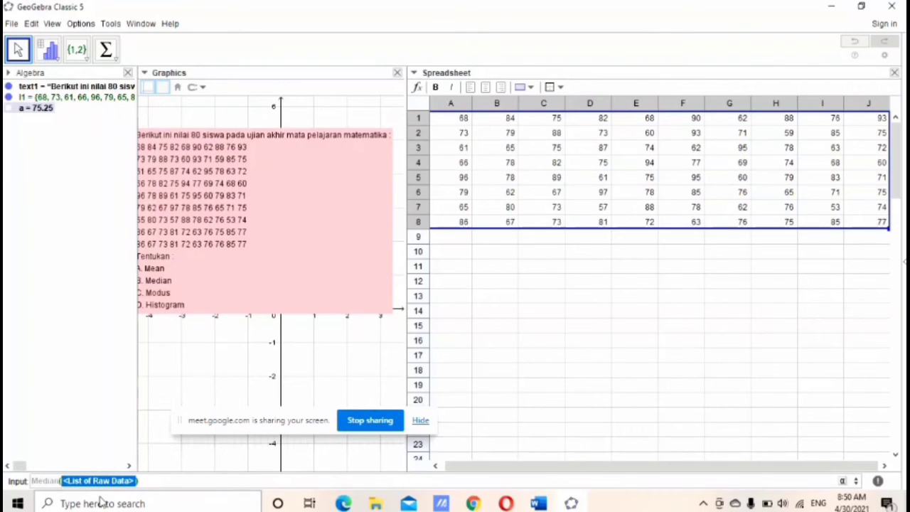
pyautogui.write('l1')
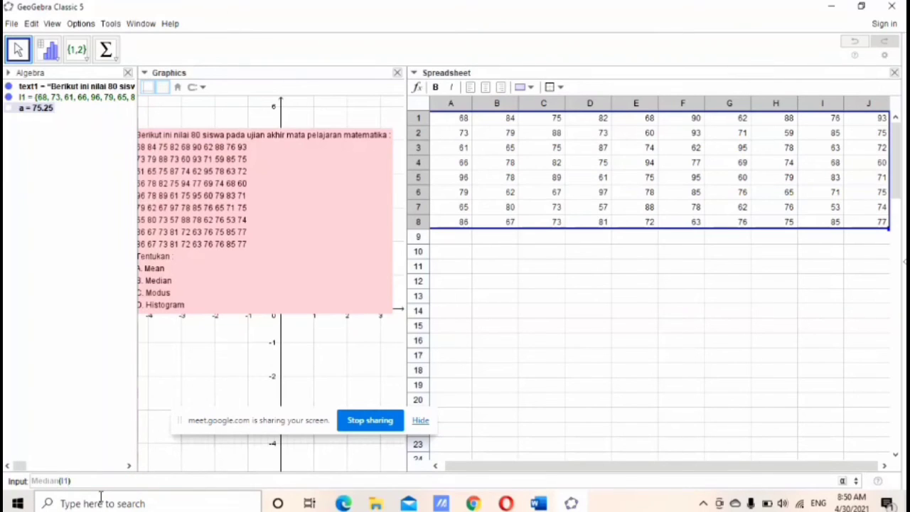
pyautogui.press('Return')
# Step: Calculate the mode of the score list with the command Mode(l1)
pyautogui.write('mode')
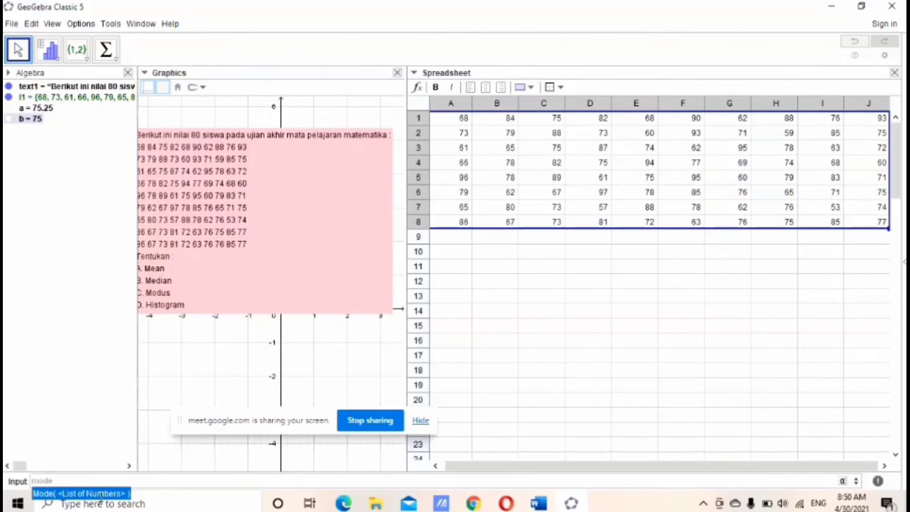
pyautogui.click(98, 493)
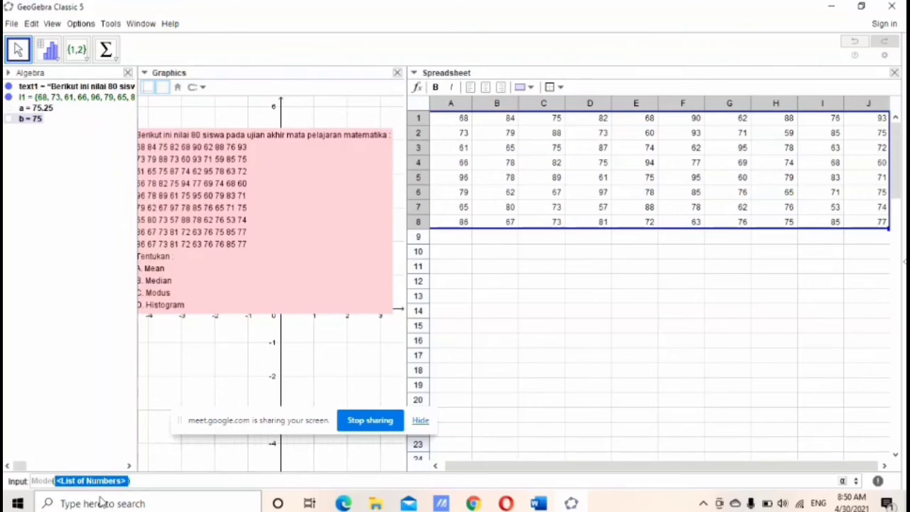
pyautogui.write('l1')
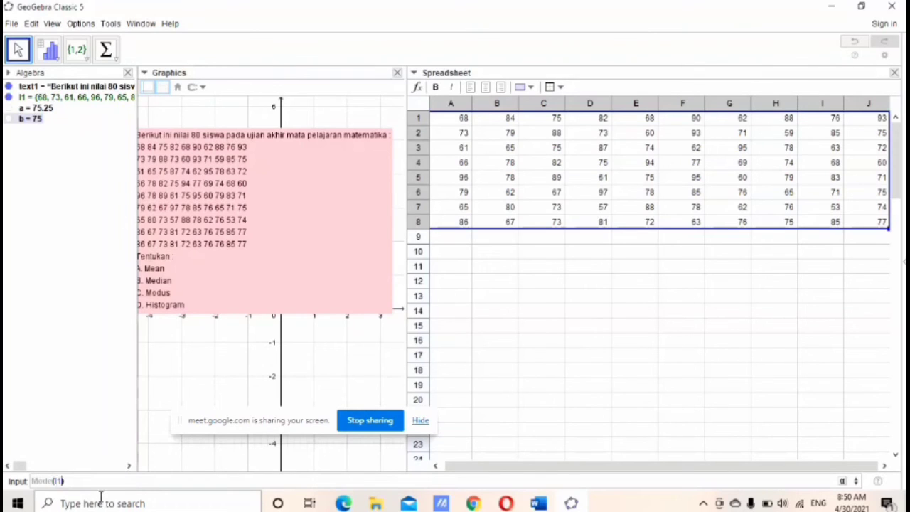
pyautogui.press('Return')
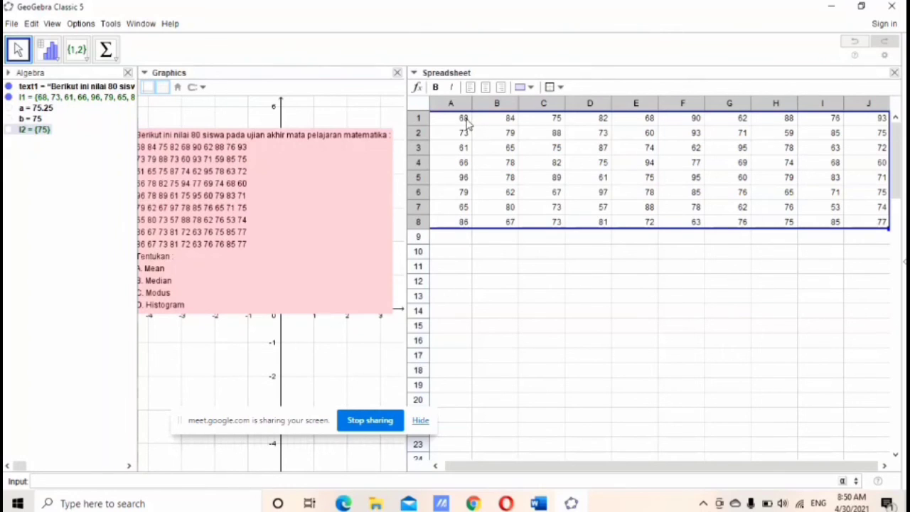
# Step: Create a second list from the exam scores in spreadsheet cells A1:J8
pyautogui.moveTo(467, 121); pyautogui.dragTo(881, 221)
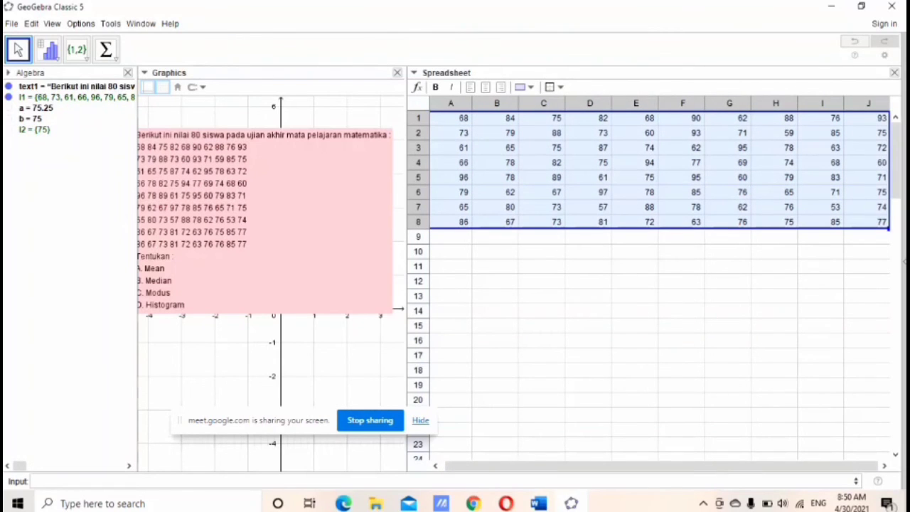
pyautogui.rightClick(643, 157)
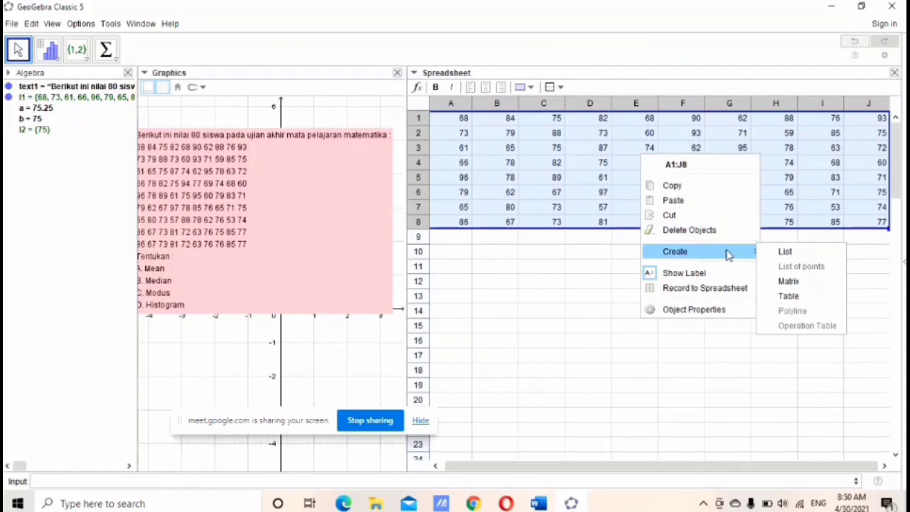
pyautogui.click(768, 256)
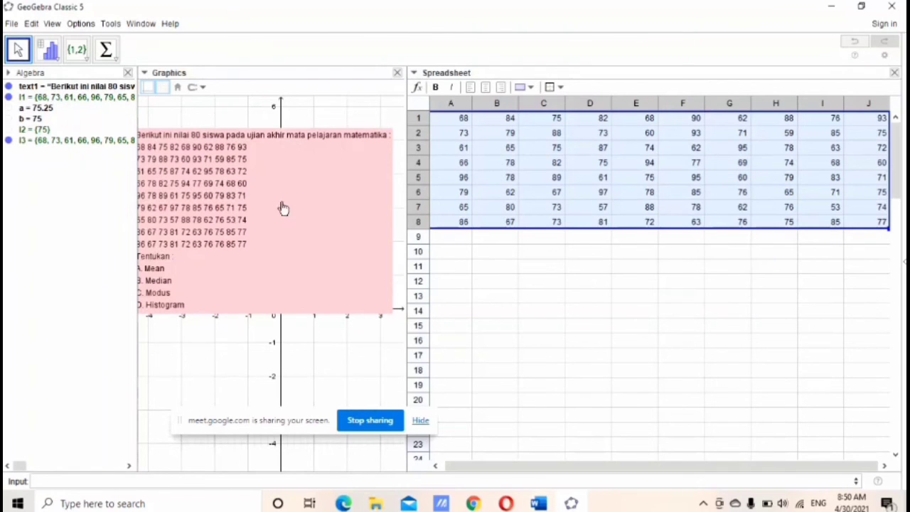
pyautogui.click(44, 144)
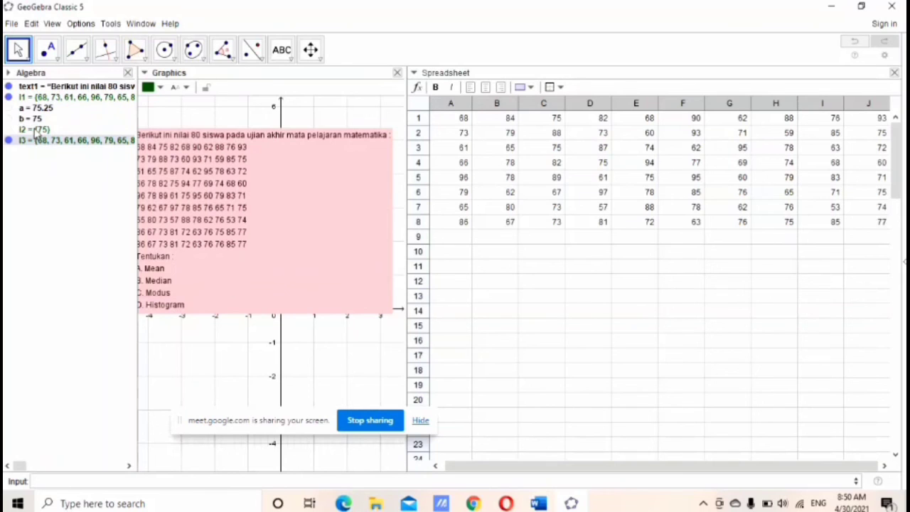
pyautogui.click(36, 131)
pyautogui.rightClick(35, 131)
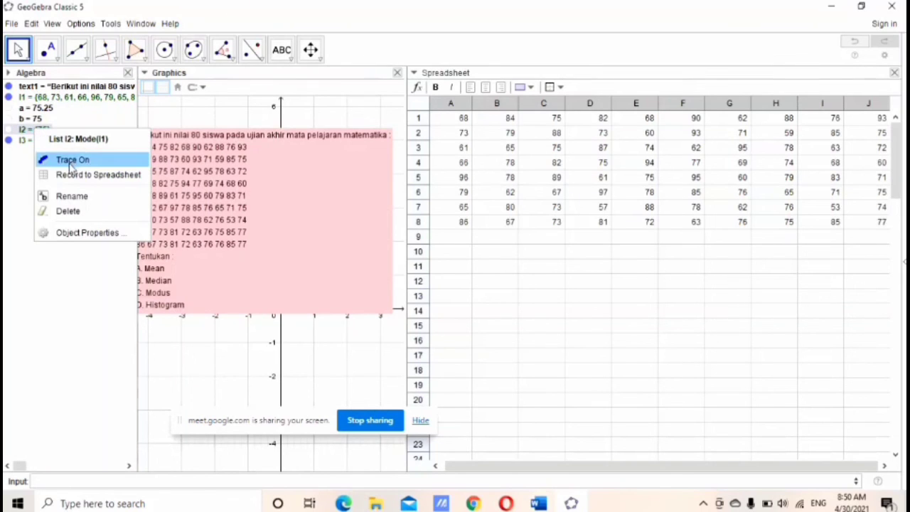
pyautogui.click(18, 169)
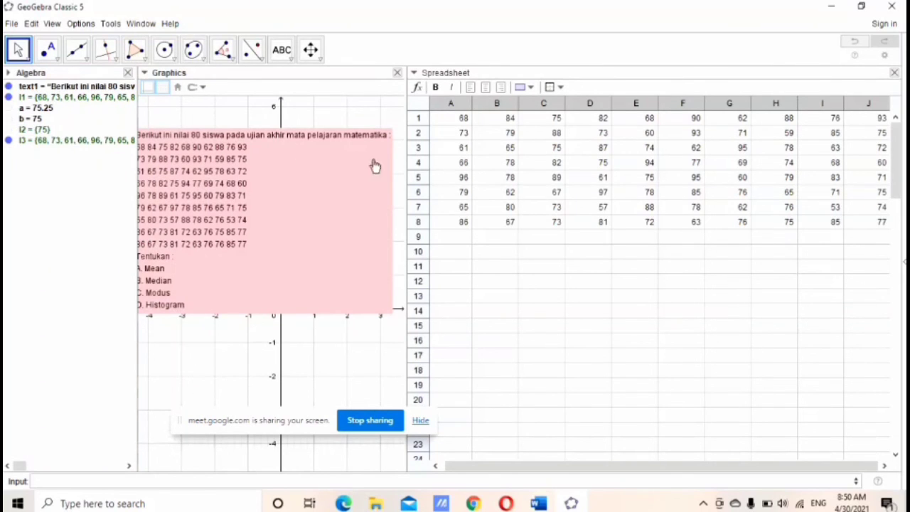
pyautogui.click(82, 141)
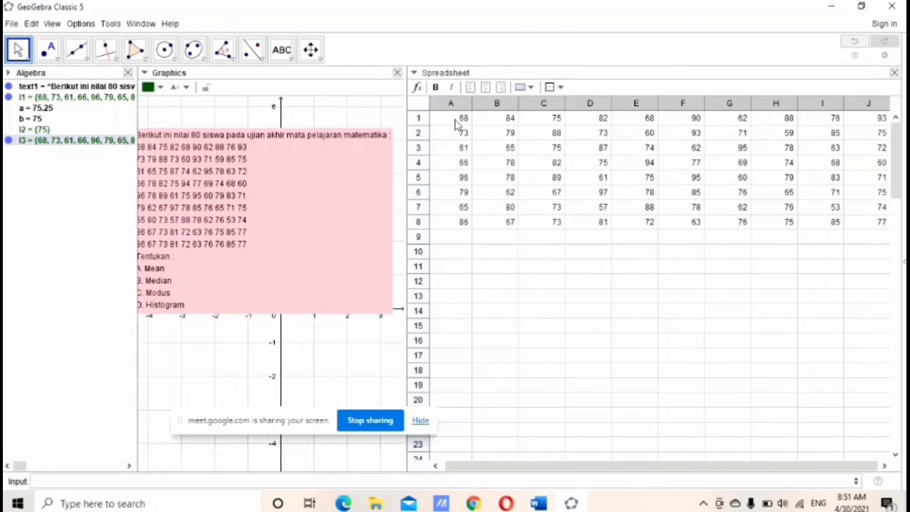
# Step: Run a One Variable Analysis on the exam scores in cells A1:J8 to plot their histogram
pyautogui.moveTo(457, 122); pyautogui.dragTo(881, 224)
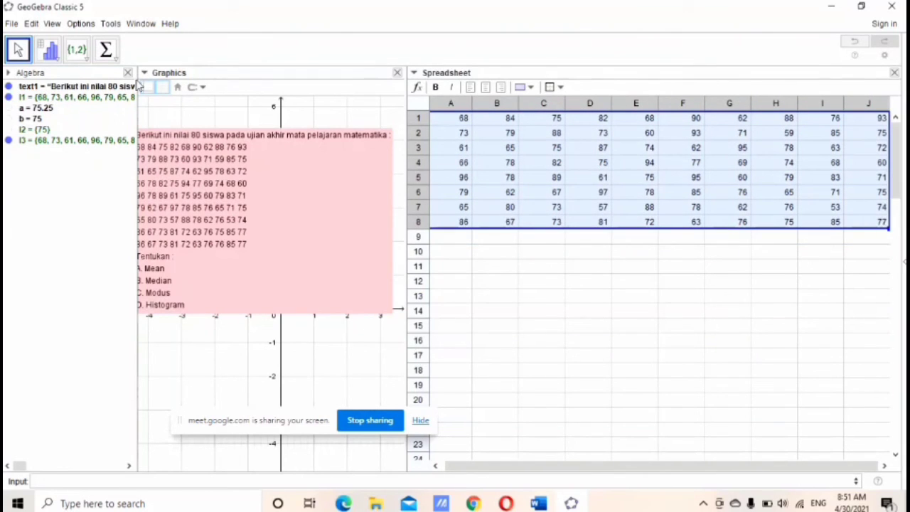
pyautogui.click(50, 54)
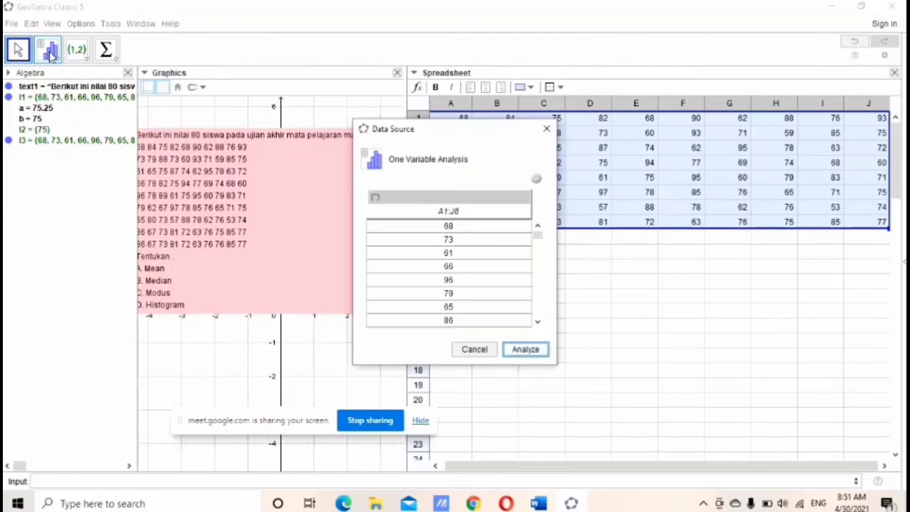
pyautogui.click(526, 349)
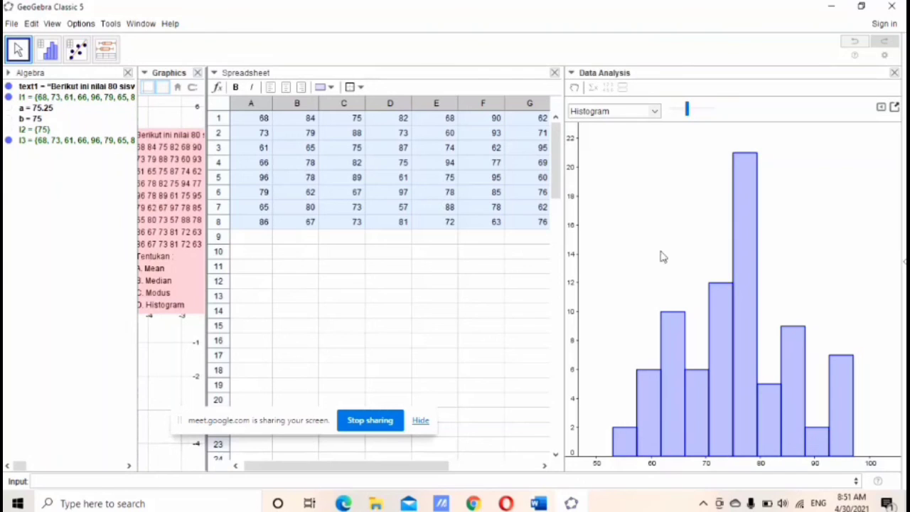
# Step: Increase the number of histogram classes to 16 in the Data Analysis view
pyautogui.moveTo(689, 115)
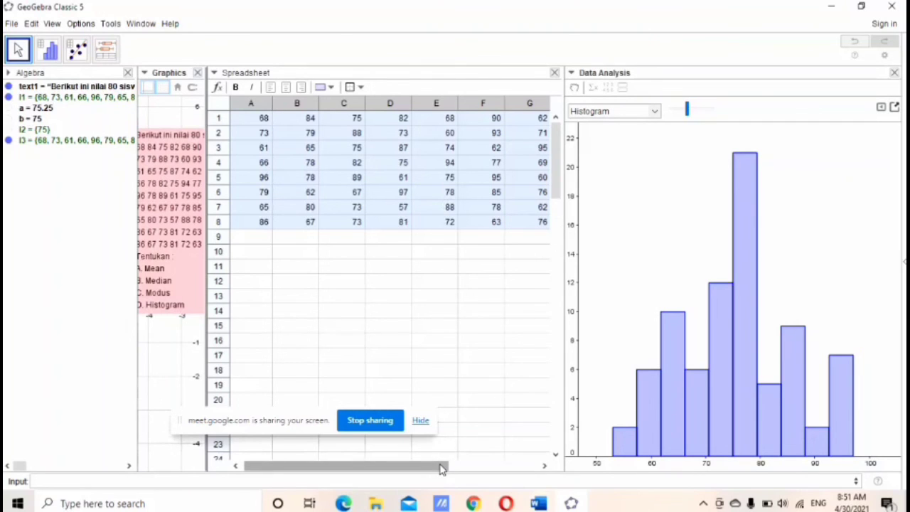
pyautogui.moveTo(441, 468); pyautogui.dragTo(412, 469)
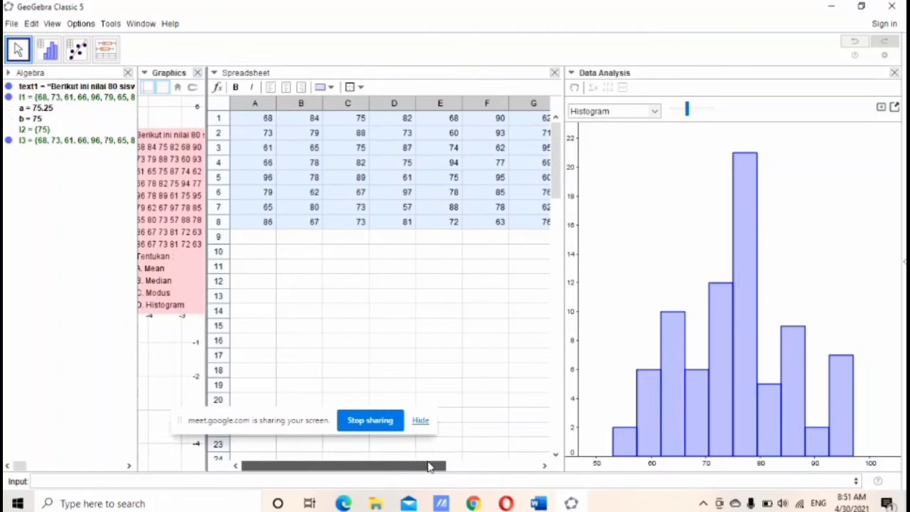
pyautogui.moveTo(429, 467); pyautogui.dragTo(454, 468)
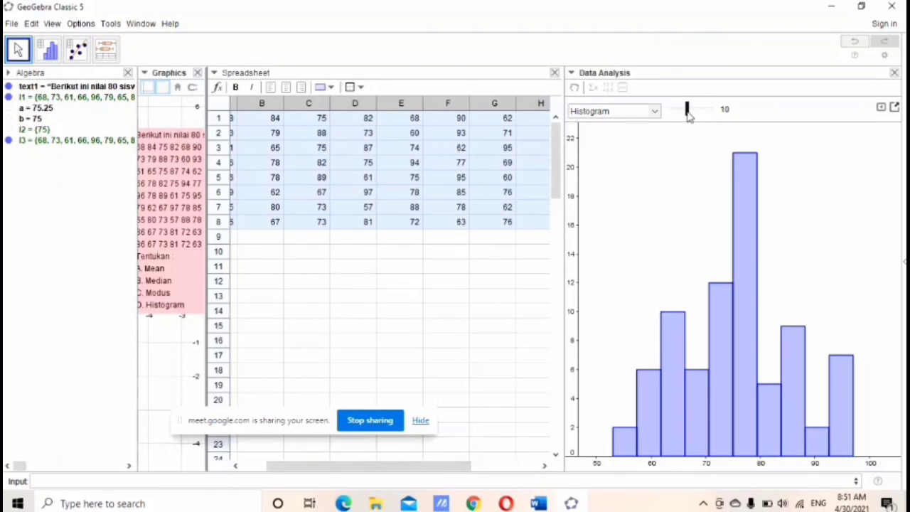
pyautogui.moveTo(688, 114); pyautogui.dragTo(705, 112)
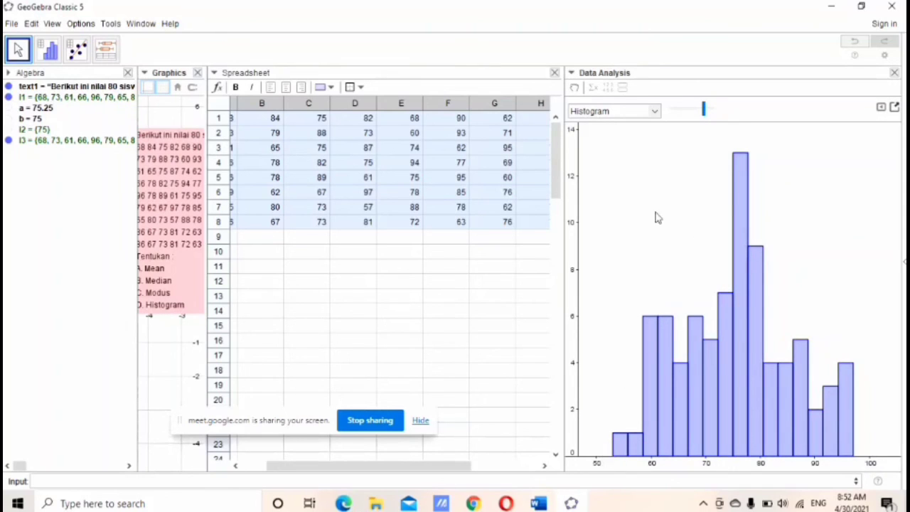
# Step: Show the summary statistics beside the histogram, widening the Data Analysis view and narrowing the statistics table to enlarge the plot
pyautogui.click(654, 114)
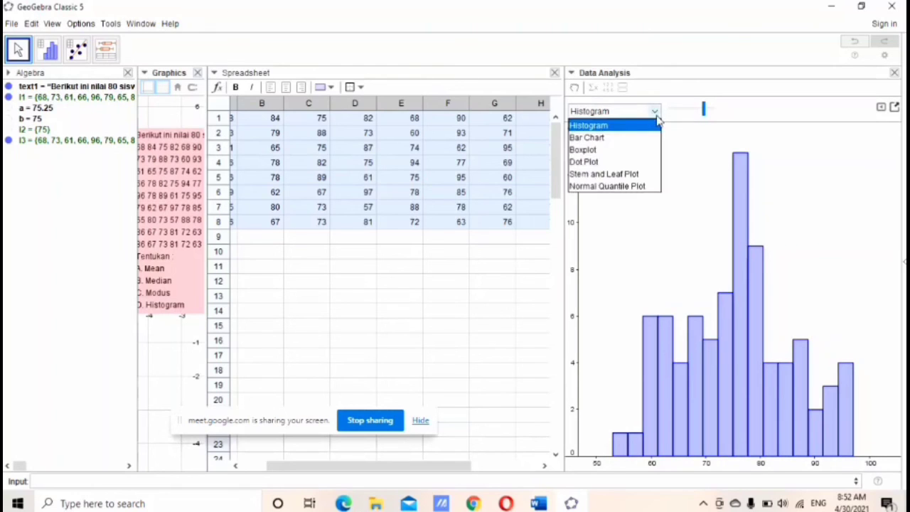
pyautogui.click(595, 91)
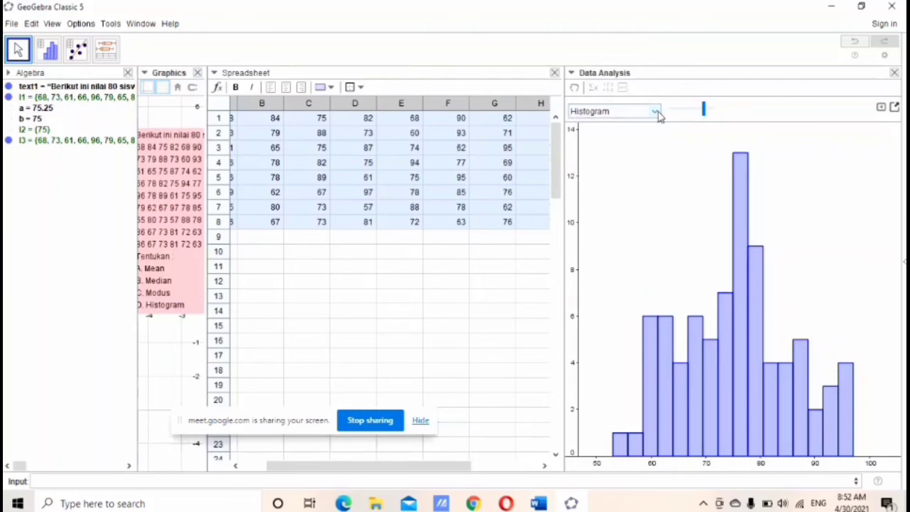
pyautogui.click(595, 91)
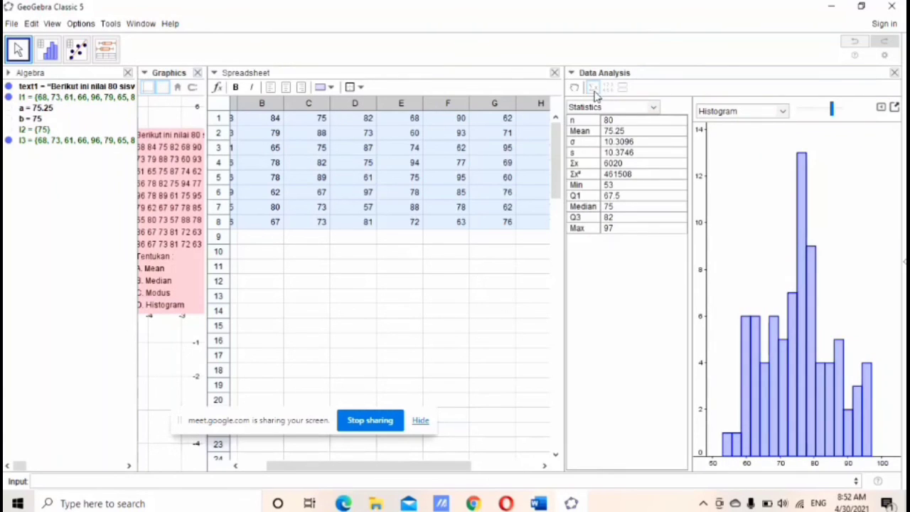
pyautogui.moveTo(565, 280); pyautogui.dragTo(399, 291)
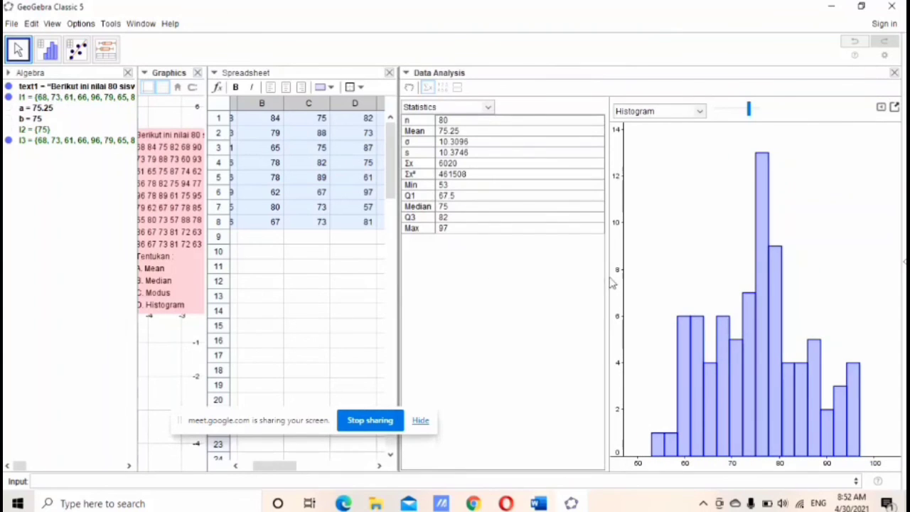
pyautogui.moveTo(604, 279); pyautogui.dragTo(524, 289)
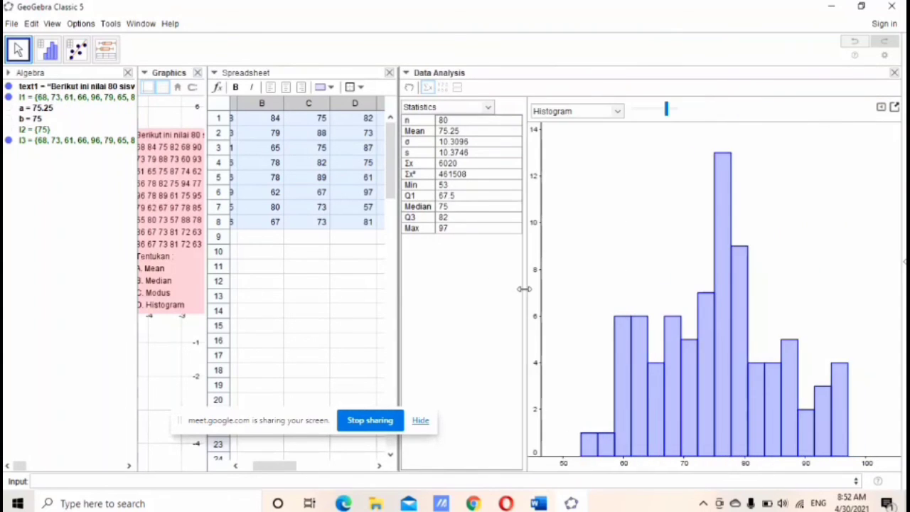